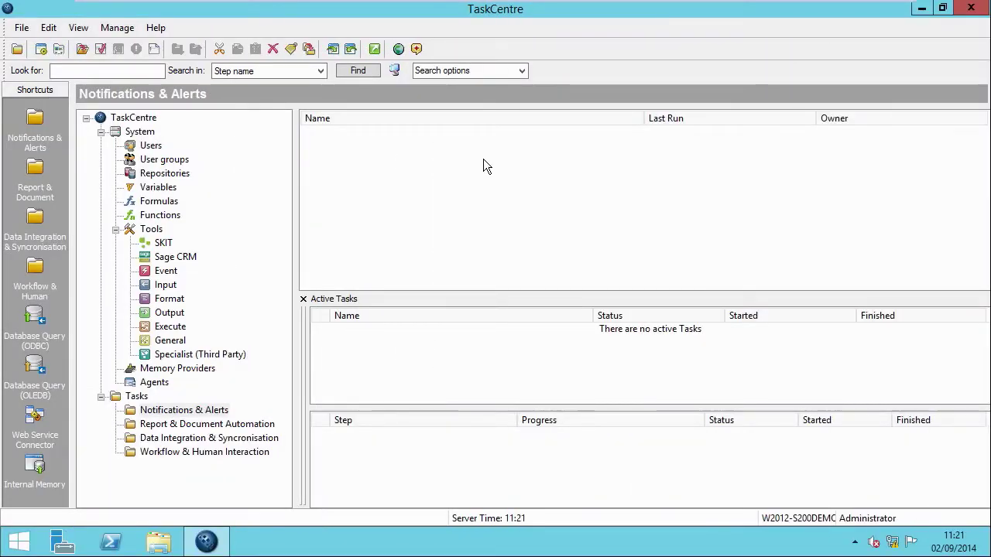
# Create a new task named 'Low stock levels' and go to its design canvas
pyautogui.rightClick(485, 164)
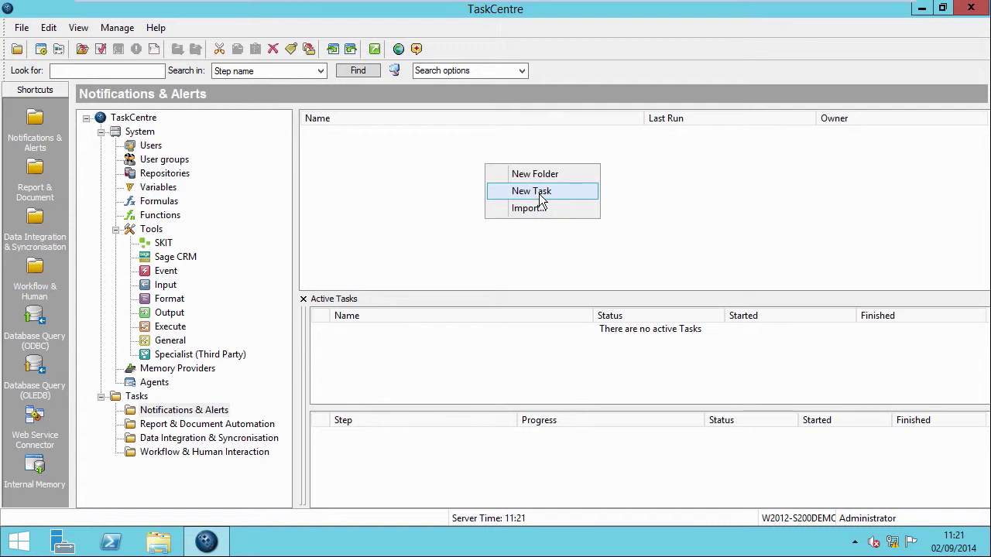
pyautogui.click(540, 201)
pyautogui.moveTo(168, 60); pyautogui.dragTo(122, 53)
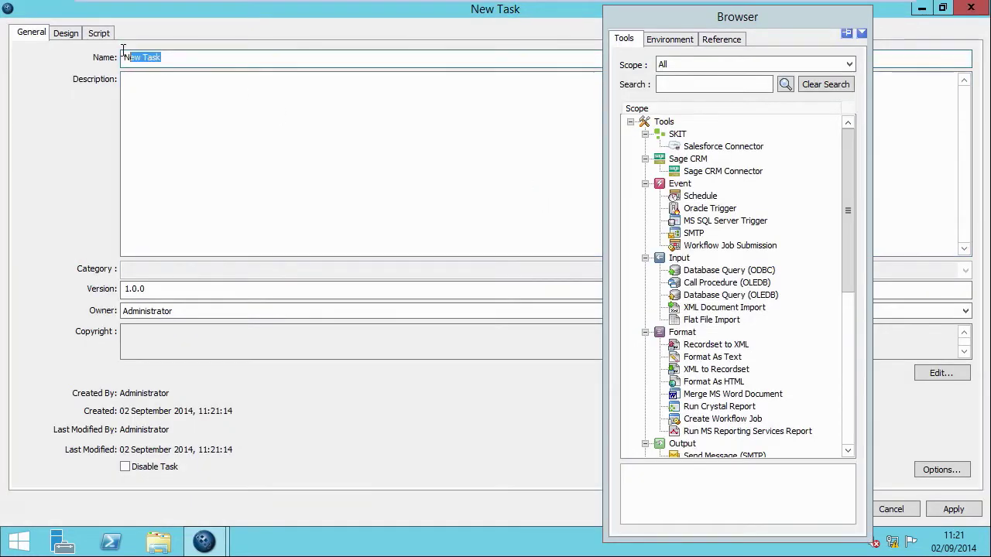
pyautogui.write('Low stock levels')
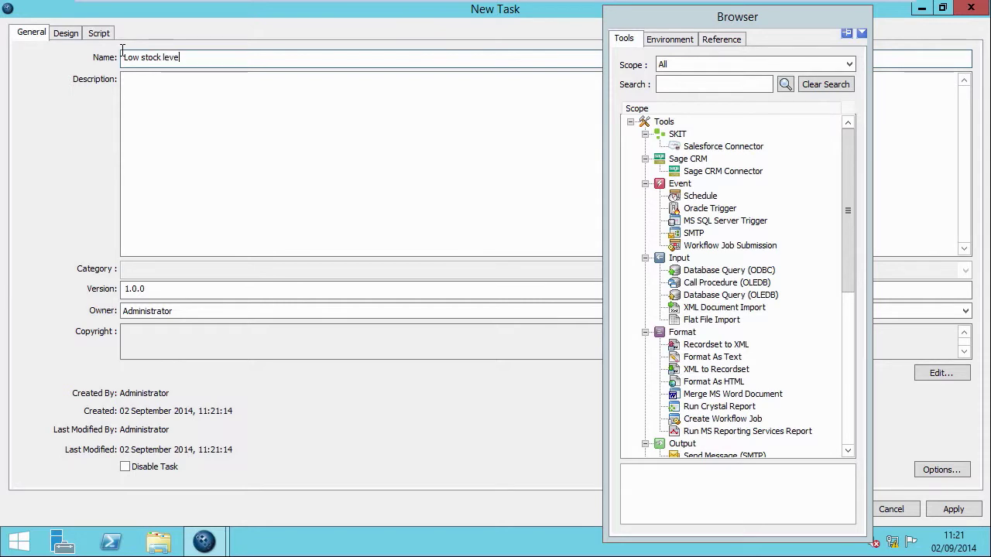
pyautogui.click(65, 33)
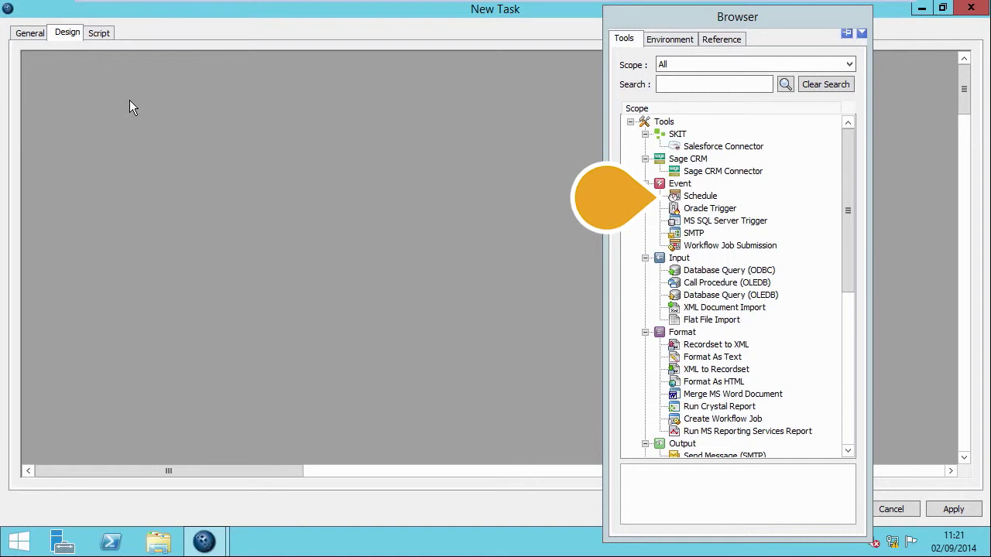
# Add a Schedule trigger set to run every 1 hour
pyautogui.click(710, 198)
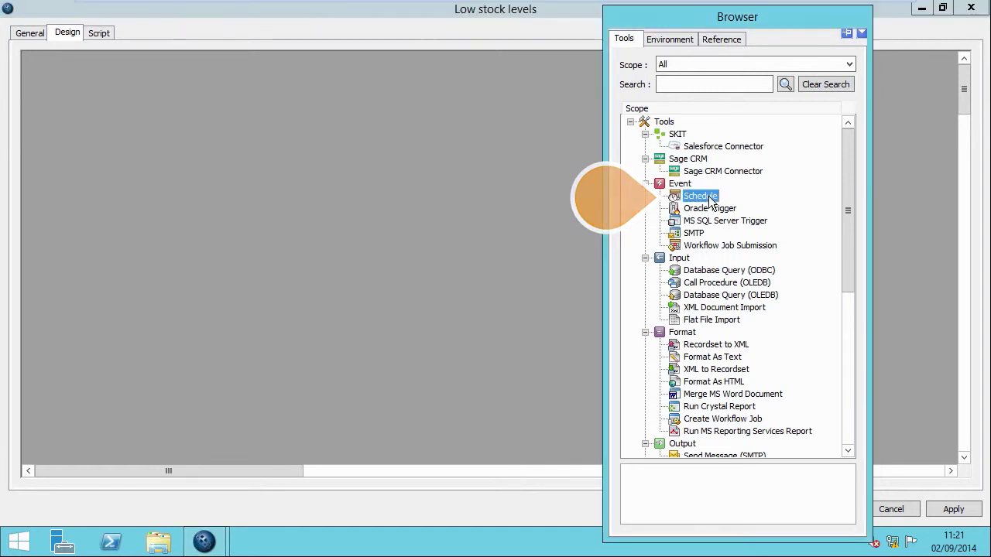
pyautogui.moveTo(710, 199); pyautogui.dragTo(105, 143)
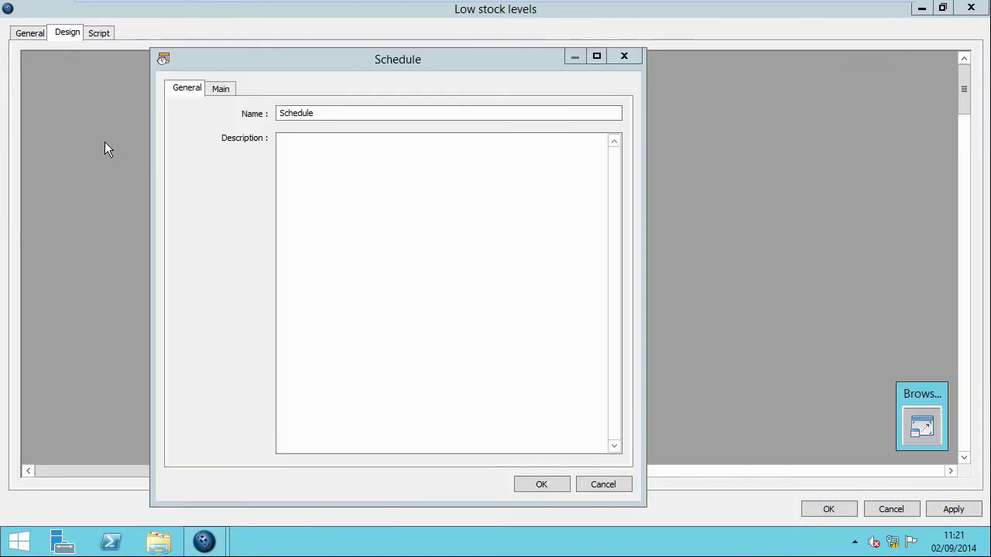
pyautogui.click(221, 90)
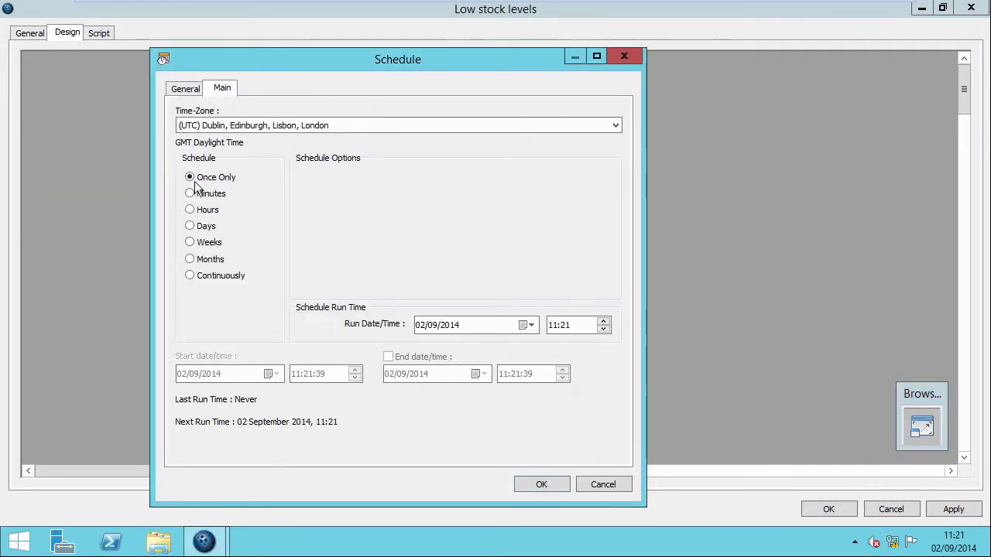
pyautogui.click(203, 217)
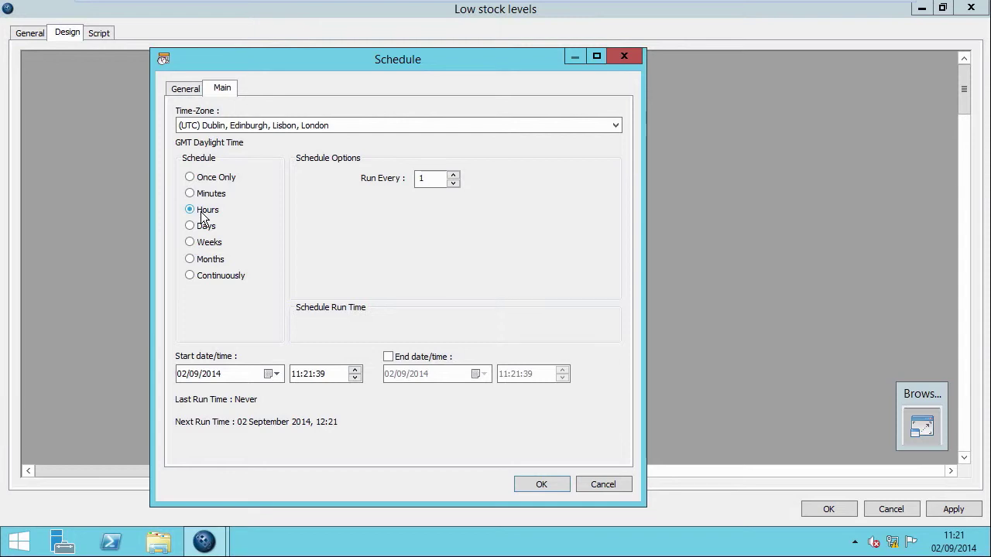
pyautogui.click(542, 483)
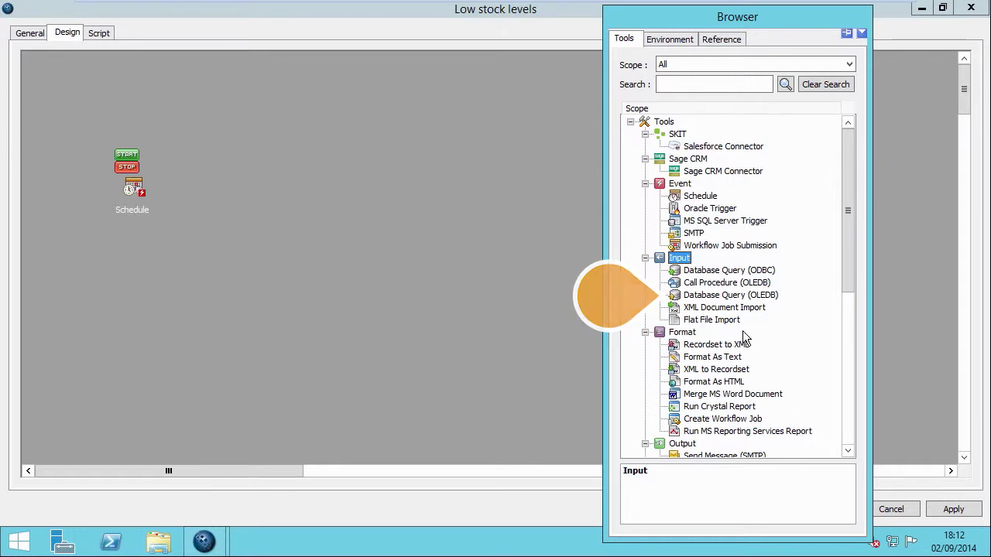
# Add a Database Query (OLEDB) step connected to the Sage 200 database
pyautogui.moveTo(728, 302); pyautogui.dragTo(295, 189)
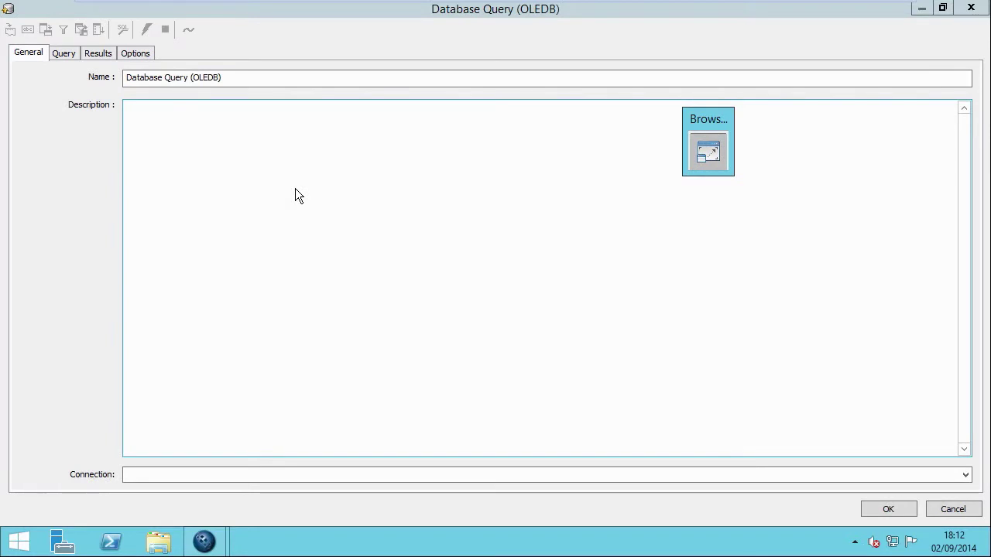
pyautogui.click(155, 475)
pyautogui.click(150, 488)
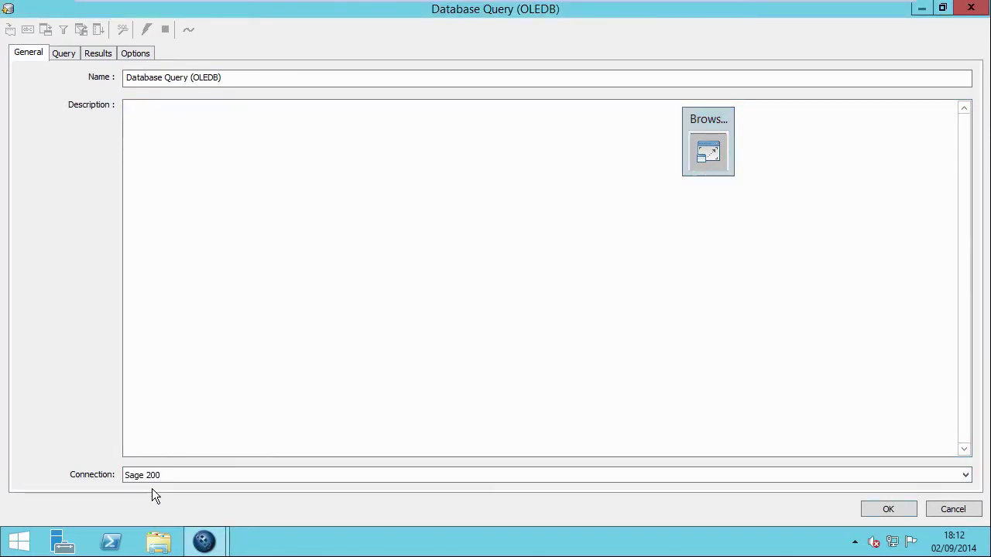
pyautogui.click(64, 53)
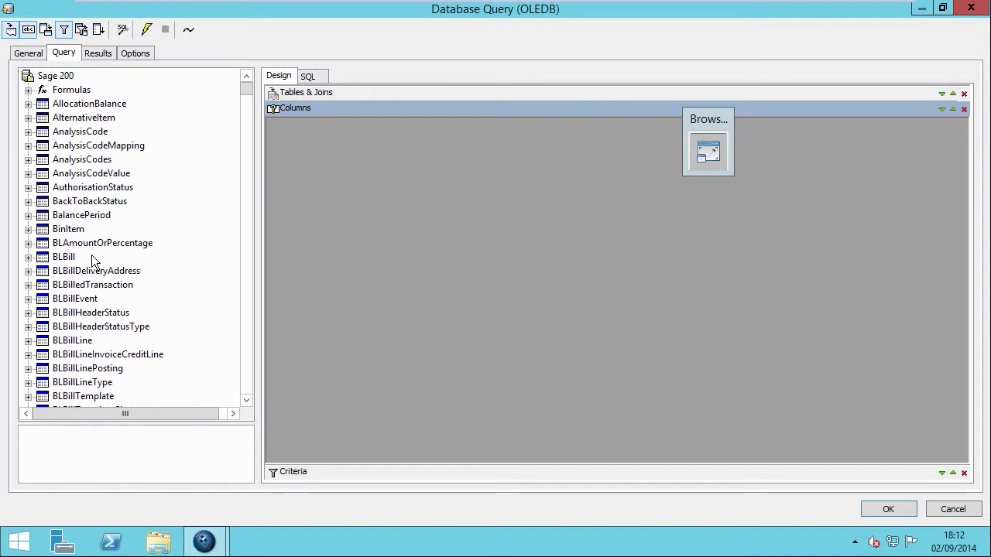
# Select ItemID, Name, Description and FreeStockQuantity columns from the StockItem table
pyautogui.click(88, 297)
pyautogui.write('stocki')
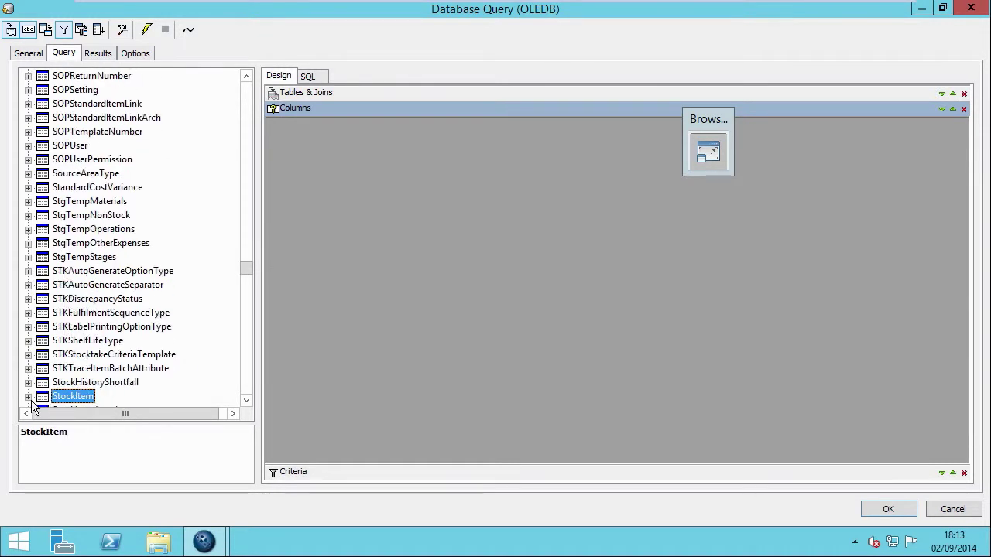
pyautogui.click(28, 397)
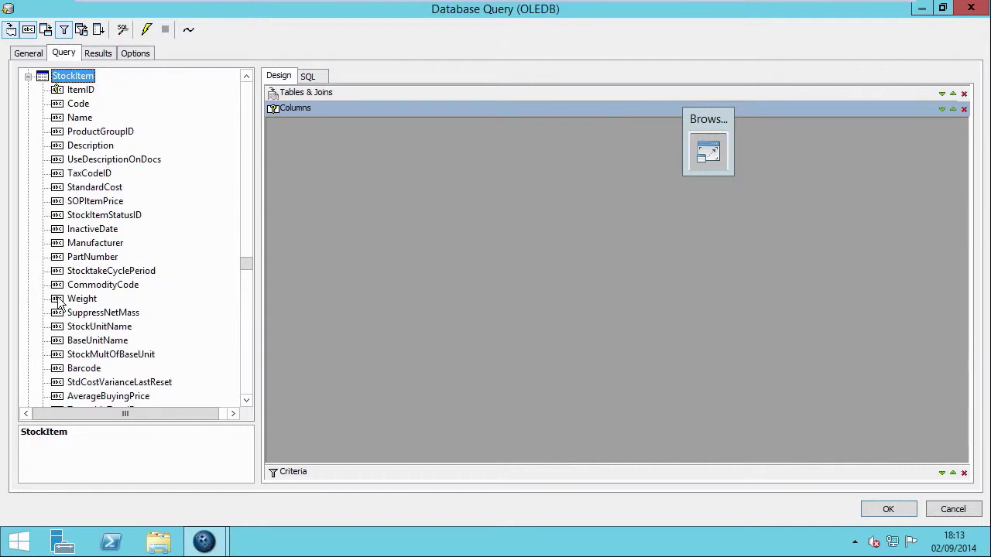
pyautogui.click(84, 92)
pyautogui.doubleClick(84, 92)
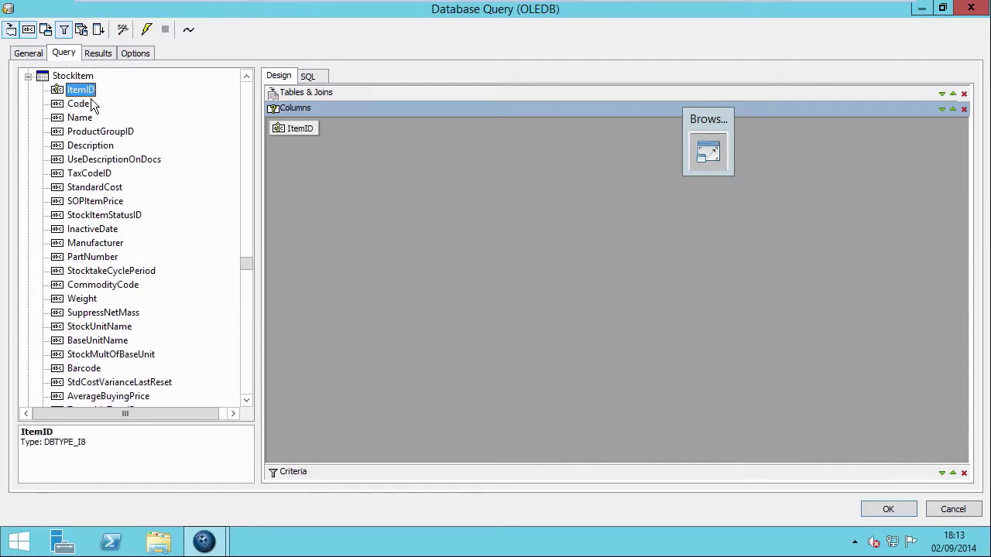
pyautogui.doubleClick(86, 121)
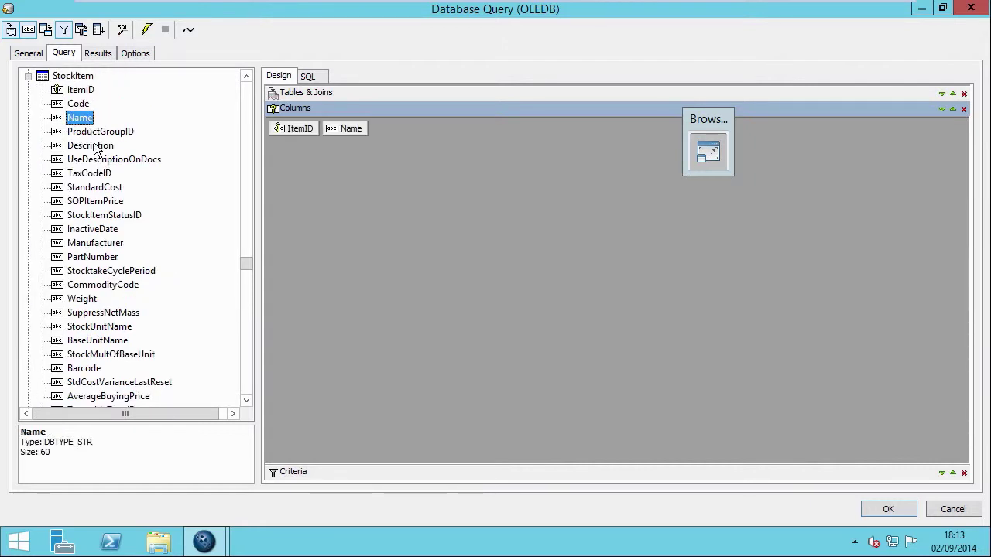
pyautogui.doubleClick(90, 145)
pyautogui.scroll(-3, 136, 325)
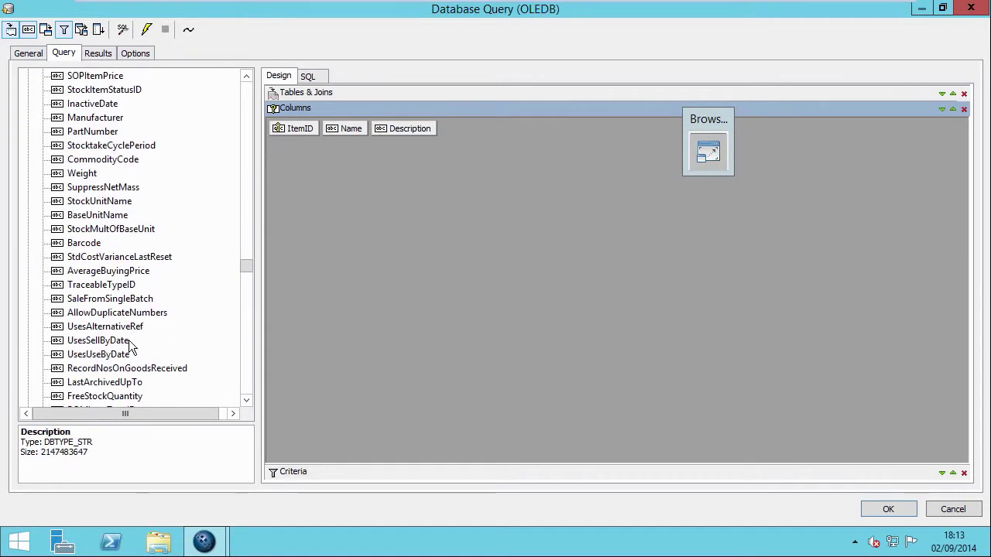
pyautogui.moveTo(120, 398); pyautogui.dragTo(486, 165)
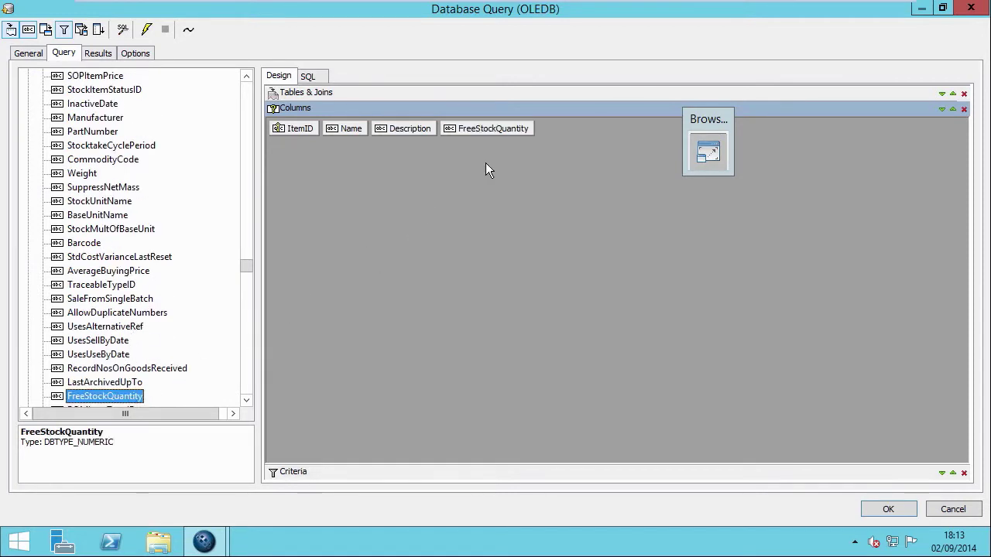
# Add FreeStockQuantity as a criterion row in the query design
pyautogui.moveTo(454, 108); pyautogui.dragTo(458, 174)
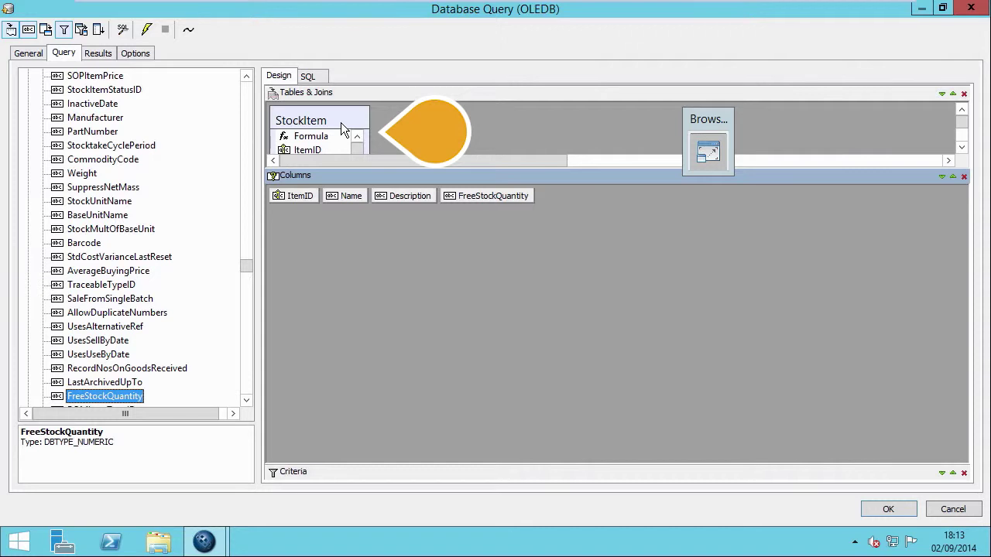
pyautogui.click(388, 474)
pyautogui.moveTo(391, 437); pyautogui.dragTo(391, 262)
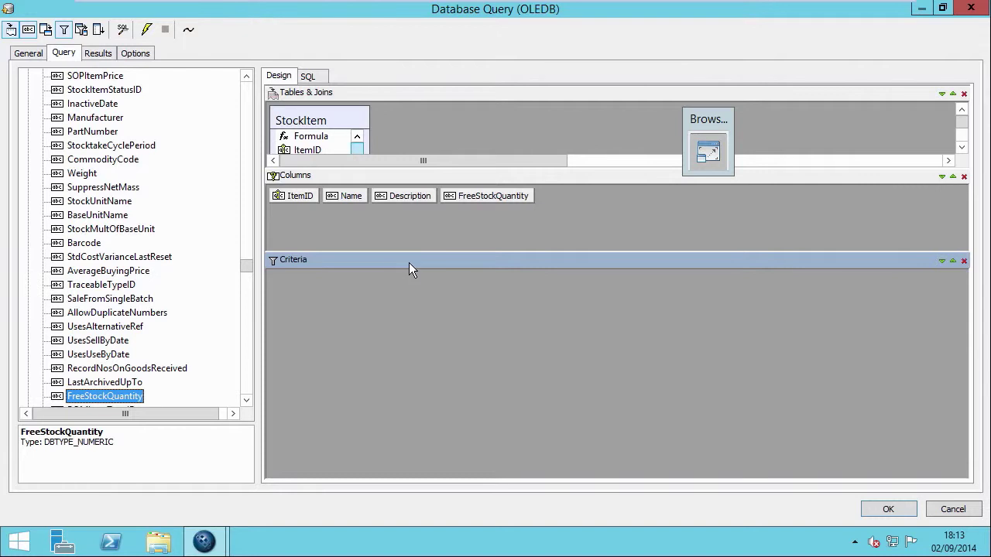
pyautogui.moveTo(504, 194); pyautogui.dragTo(332, 332)
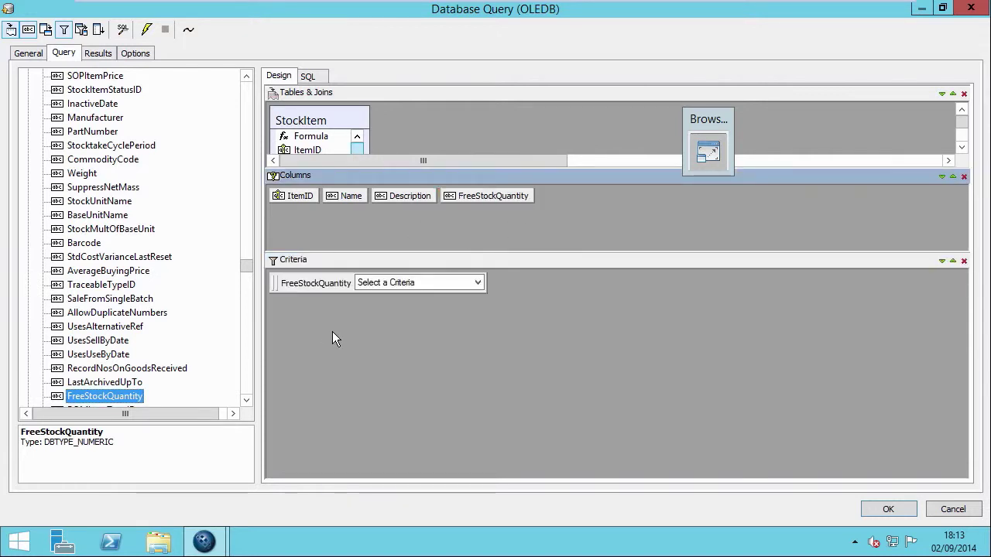
# Set the FreeStockQuantity criterion to less than 5
pyautogui.click(478, 281)
pyautogui.click(434, 326)
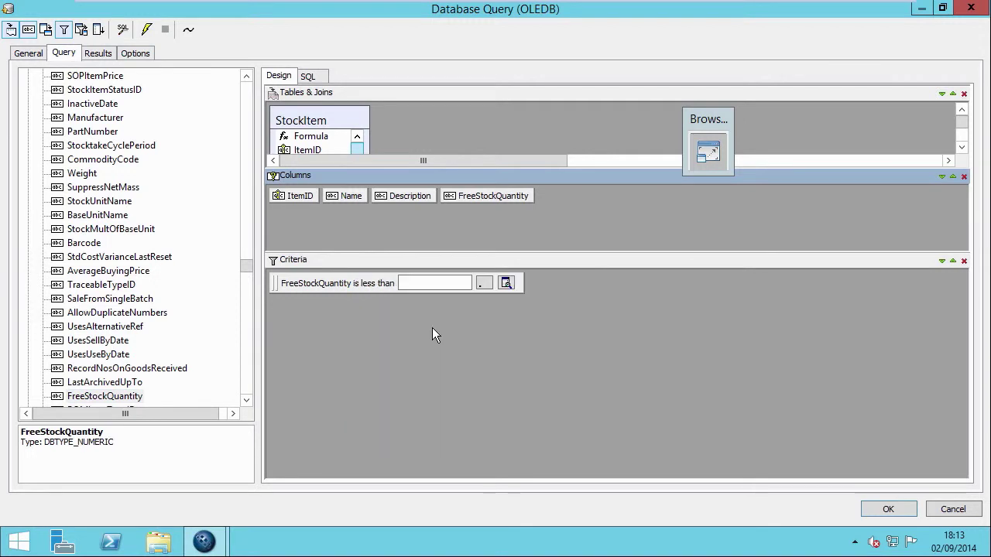
pyautogui.click(425, 285)
pyautogui.write('5')
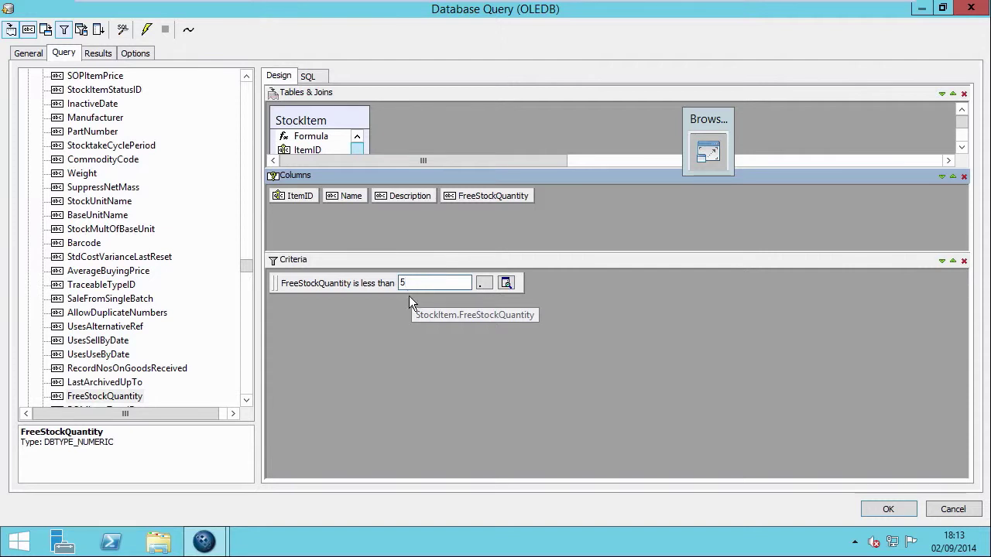
# Sort the query results by Name ascending
pyautogui.click(46, 30)
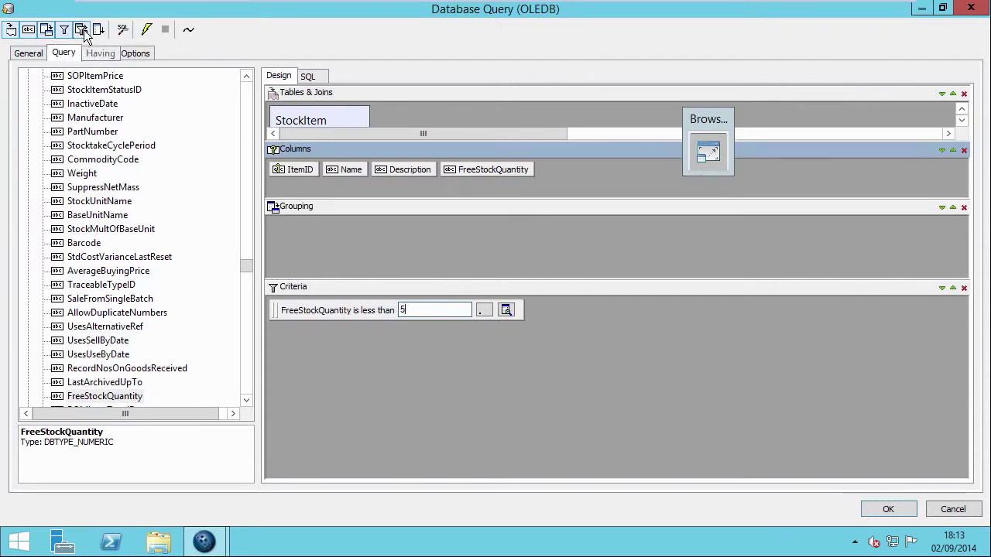
pyautogui.click(81, 29)
pyautogui.click(99, 29)
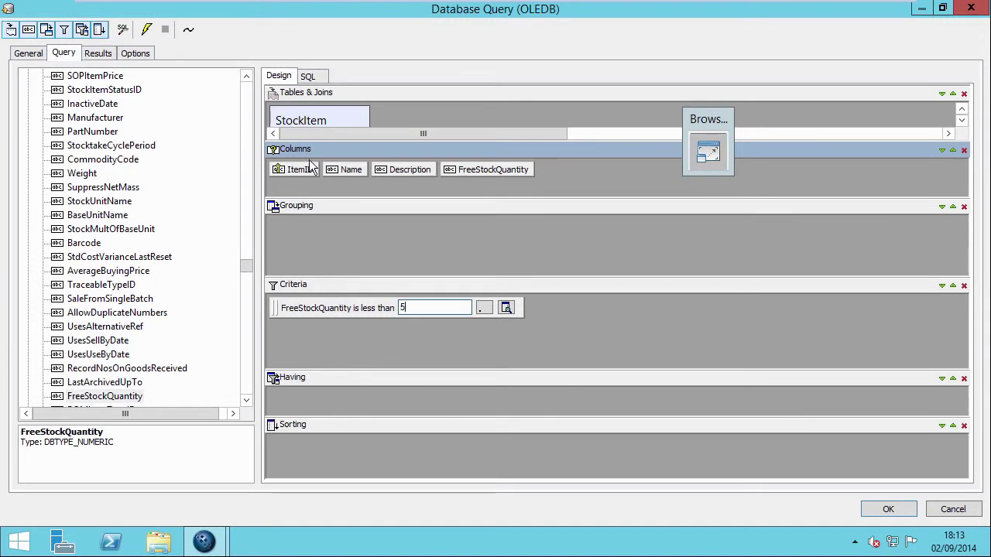
pyautogui.moveTo(334, 382); pyautogui.dragTo(320, 451)
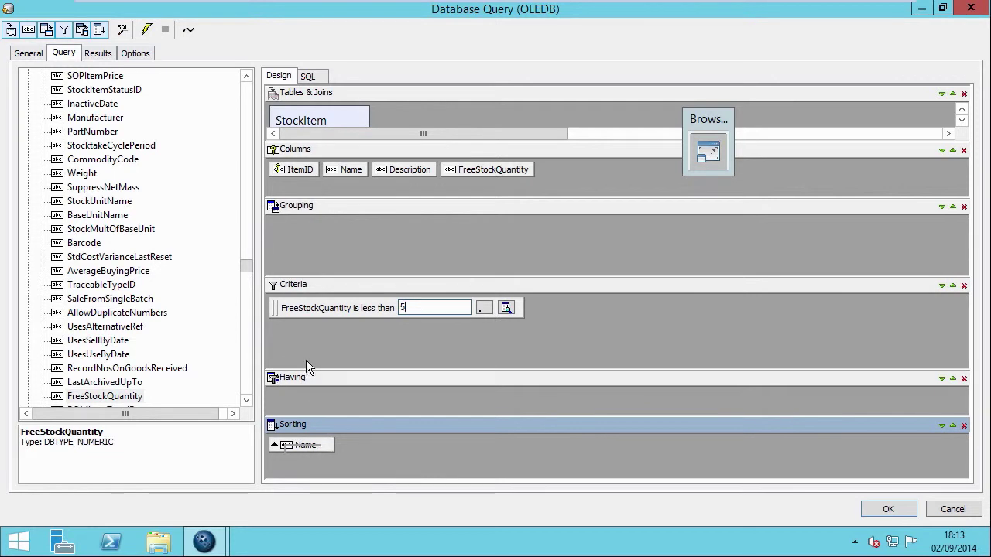
# Preview the query results, review the generated SQL, and accept the query
pyautogui.click(147, 30)
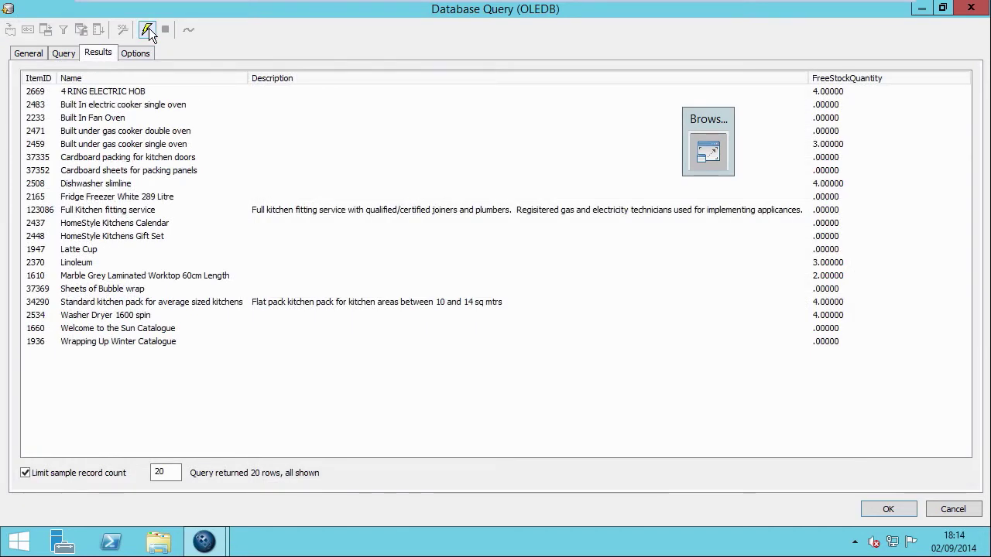
pyautogui.click(68, 55)
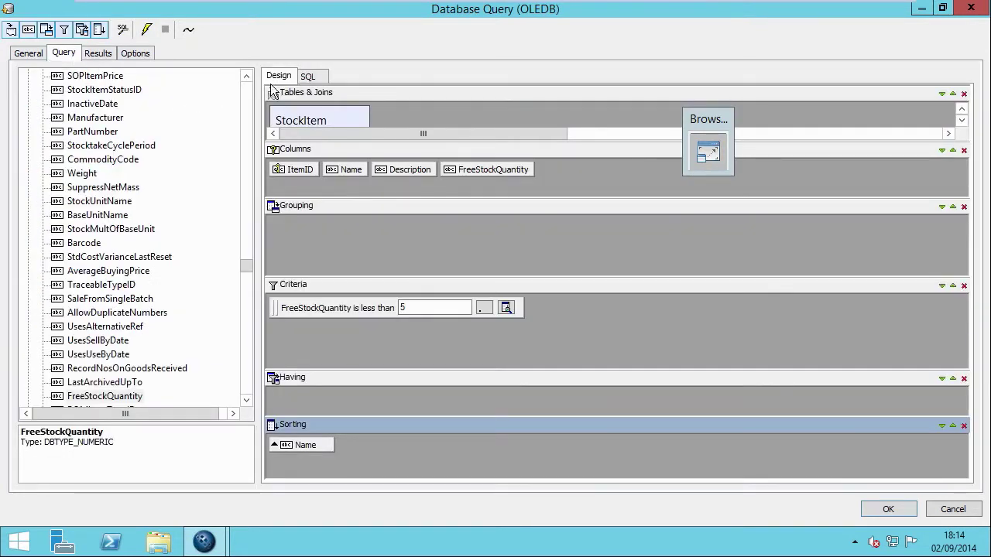
pyautogui.click(307, 77)
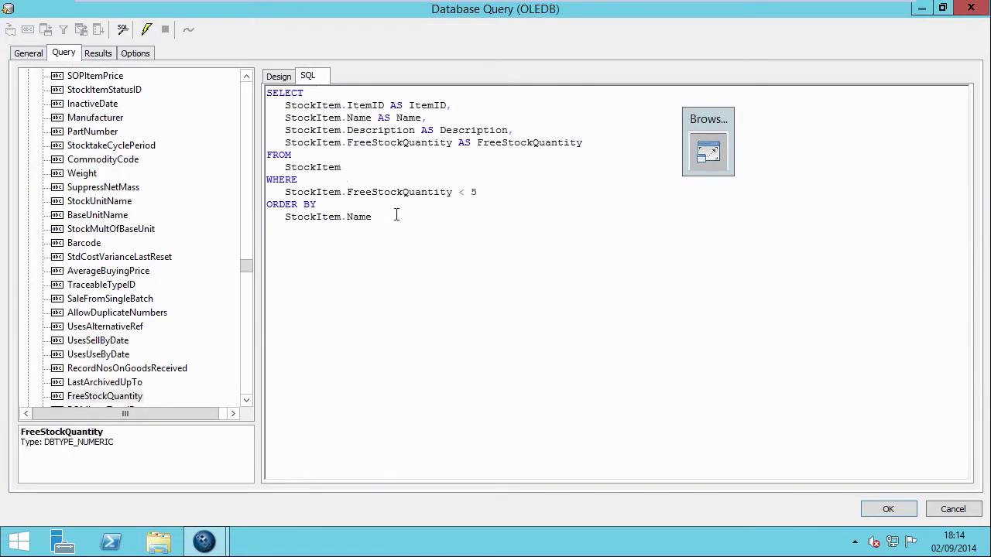
pyautogui.moveTo(374, 219); pyautogui.dragTo(259, 94)
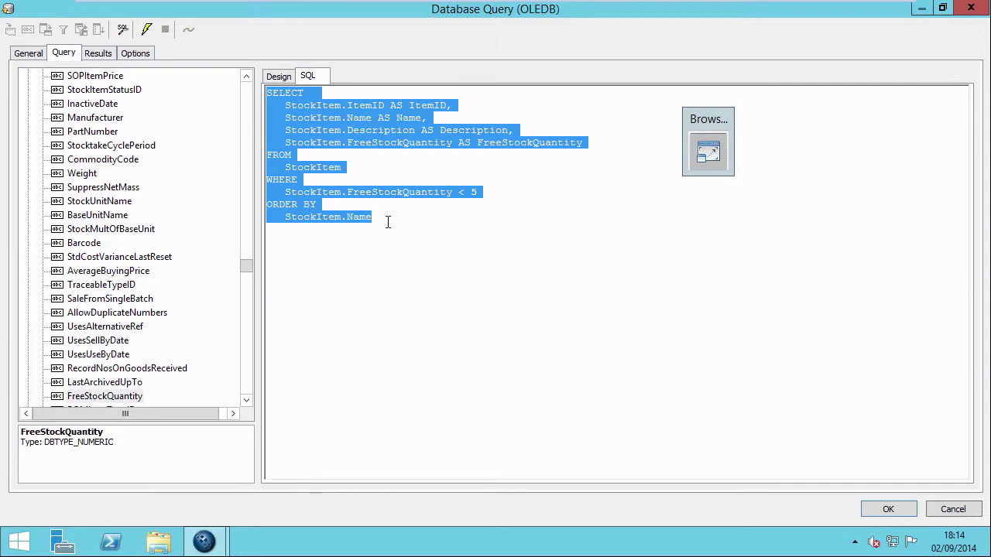
pyautogui.click(897, 511)
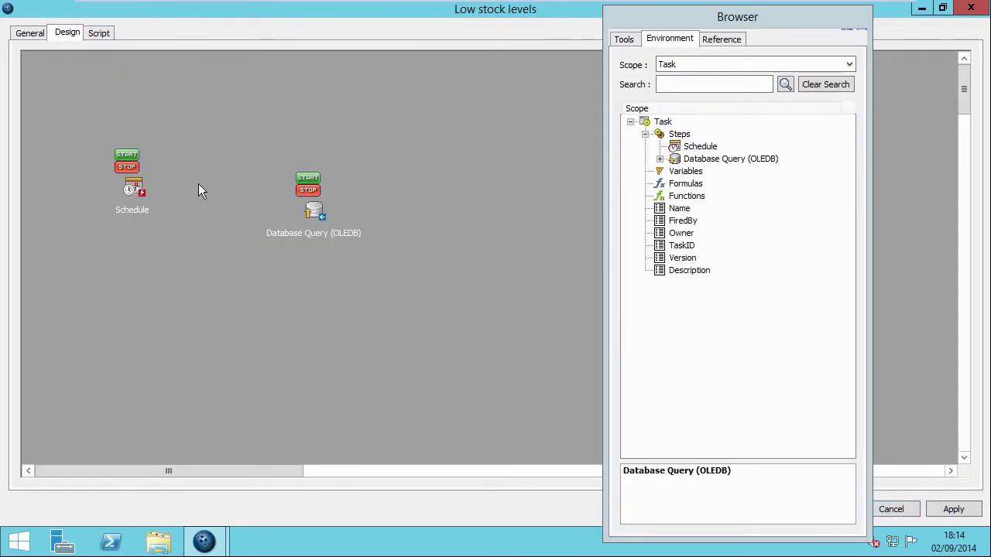
# Link Schedule to the Database Query step and add a Format As HTML step
pyautogui.moveTo(136, 192); pyautogui.dragTo(322, 209)
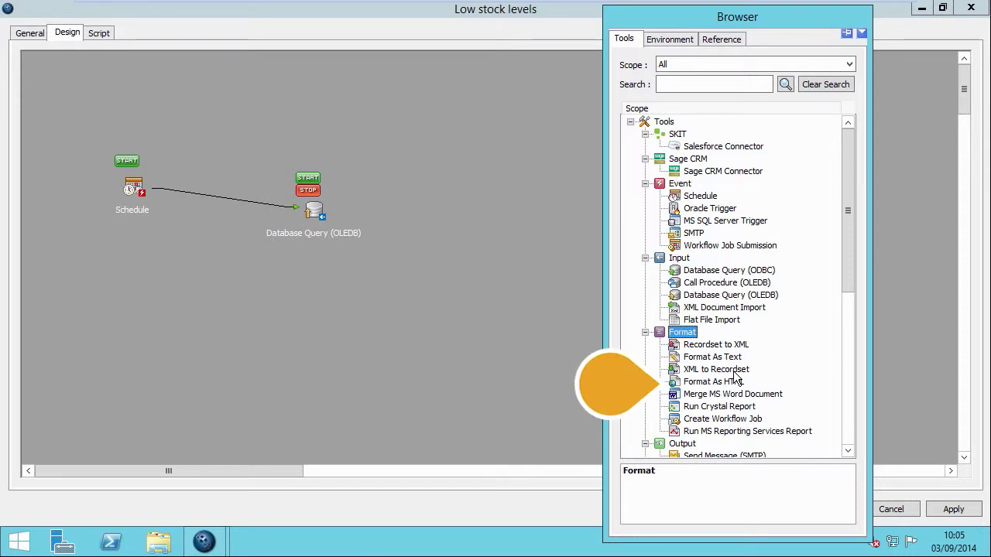
pyautogui.click(713, 384)
pyautogui.moveTo(712, 387); pyautogui.dragTo(422, 210)
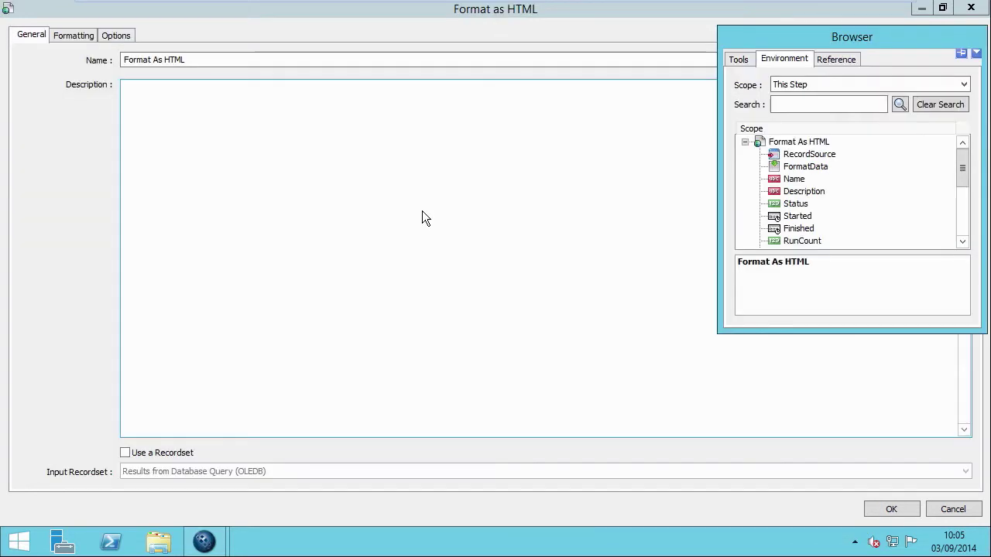
# Feed Format As HTML from the query recordset and import the TC-stock-alert HTML template
pyautogui.click(124, 456)
pyautogui.click(125, 454)
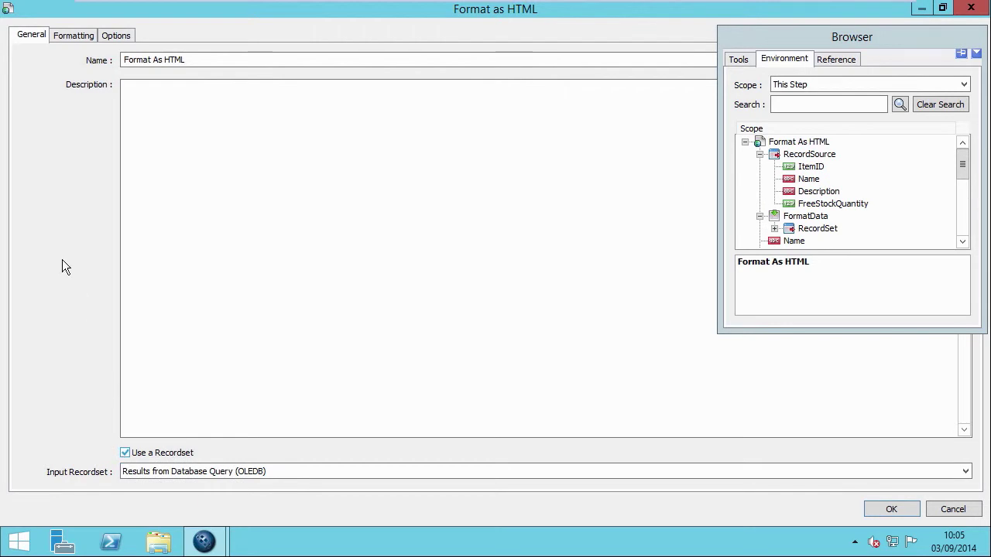
pyautogui.click(69, 36)
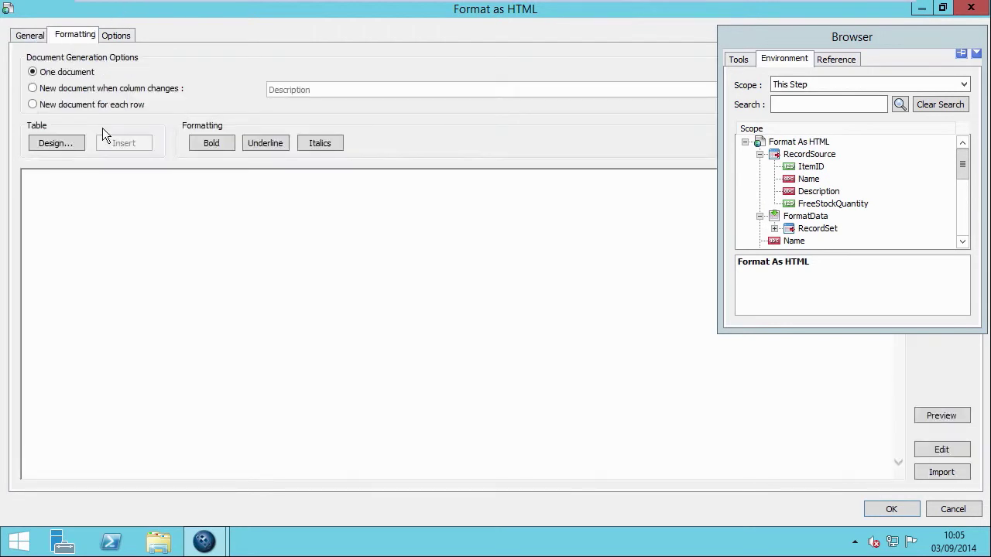
pyautogui.click(947, 473)
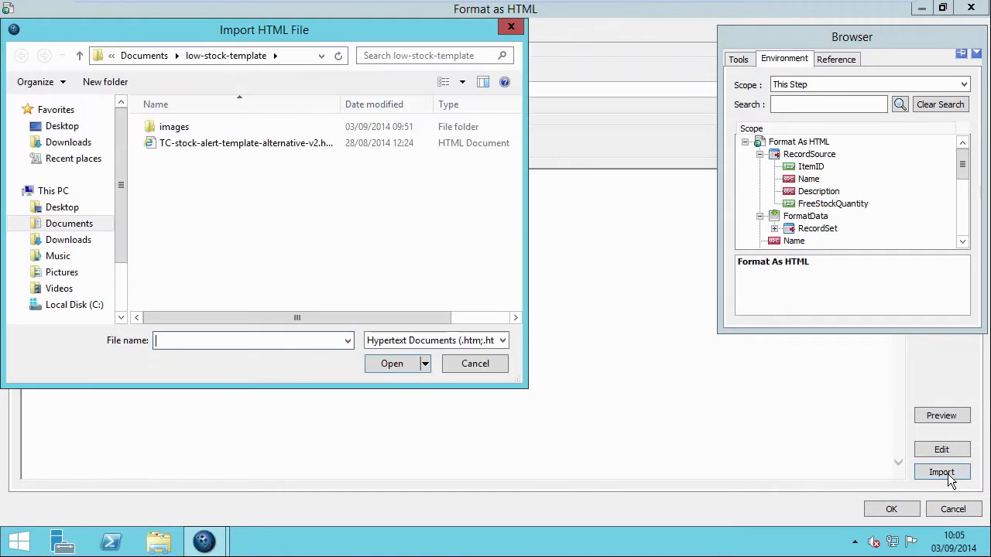
pyautogui.click(244, 142)
pyautogui.click(394, 367)
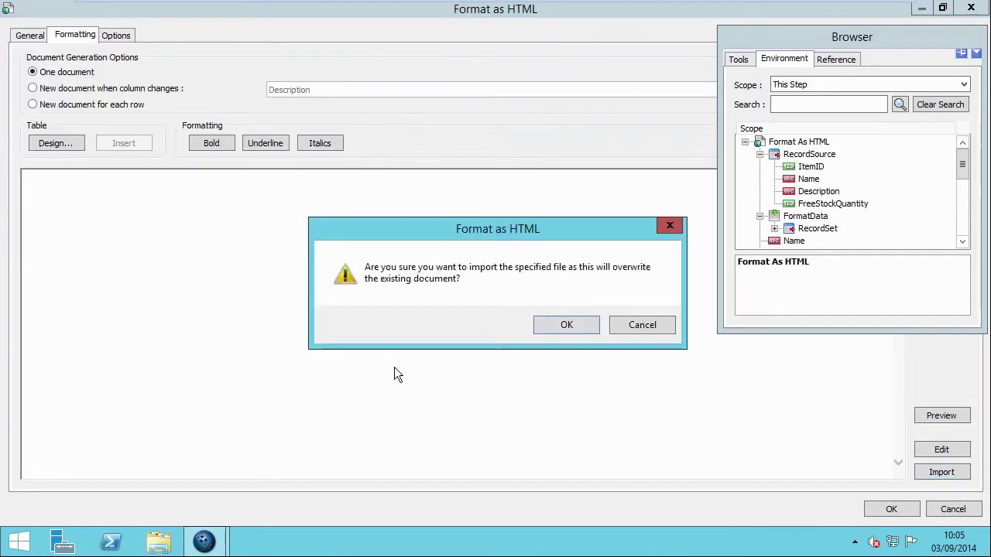
pyautogui.click(559, 327)
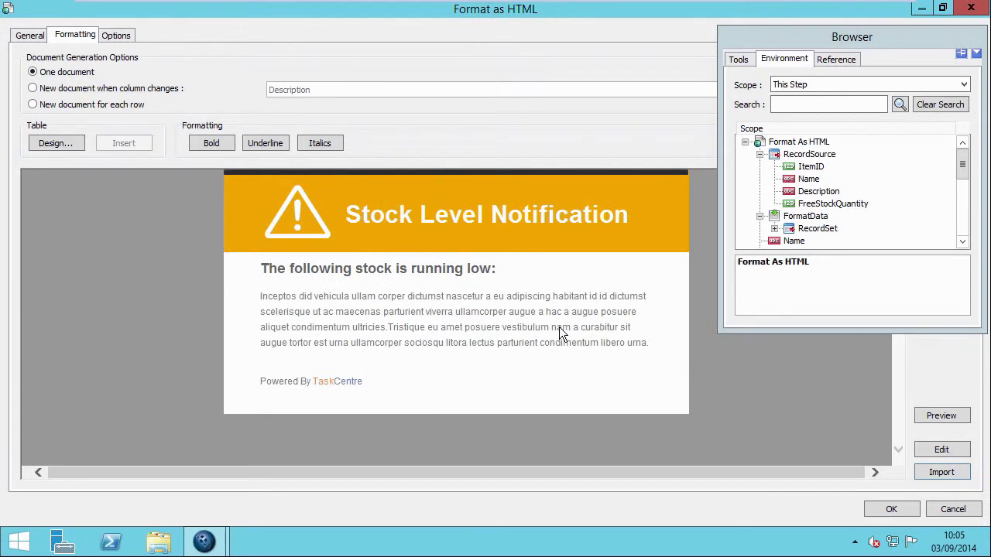
# Add a 'Free type here' line below the running-low heading
pyautogui.click(505, 268)
pyautogui.press('Return')
pyautogui.write('Free type here')
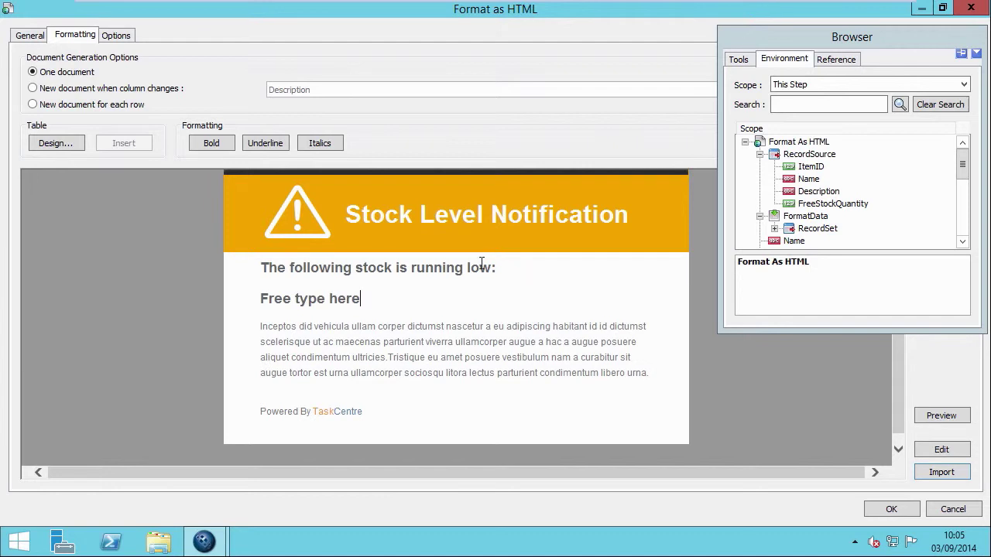
# Design a table with ItemID, Name, Description and FreeStockQuantity columns
pyautogui.click(56, 143)
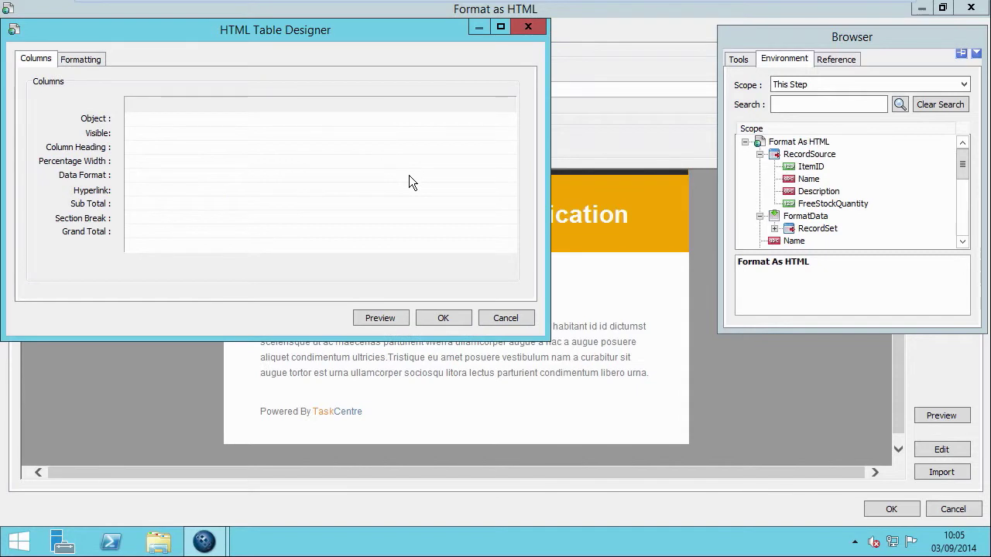
pyautogui.moveTo(820, 167); pyautogui.dragTo(152, 135)
pyautogui.moveTo(808, 179); pyautogui.dragTo(365, 143)
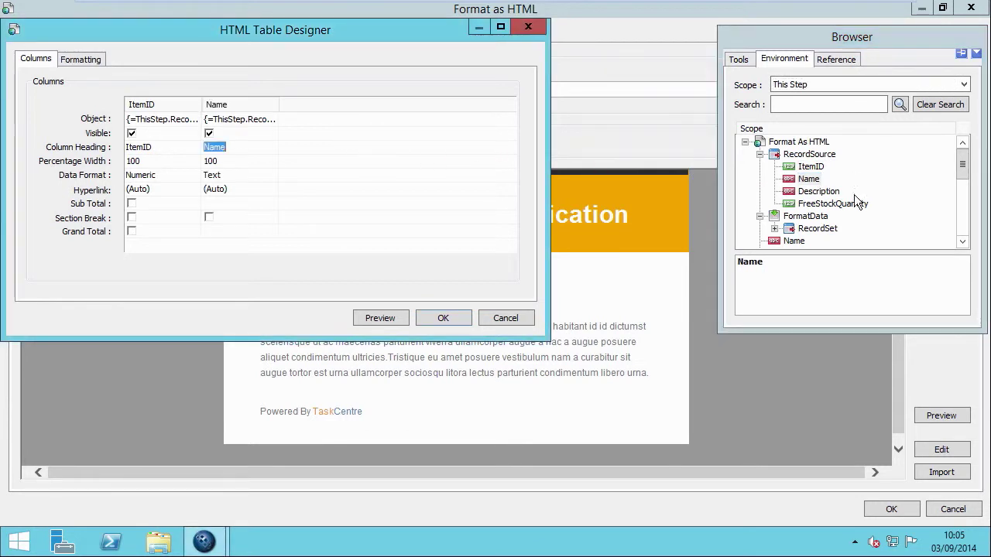
pyautogui.moveTo(818, 191); pyautogui.dragTo(466, 172)
pyautogui.moveTo(832, 204); pyautogui.dragTo(441, 150)
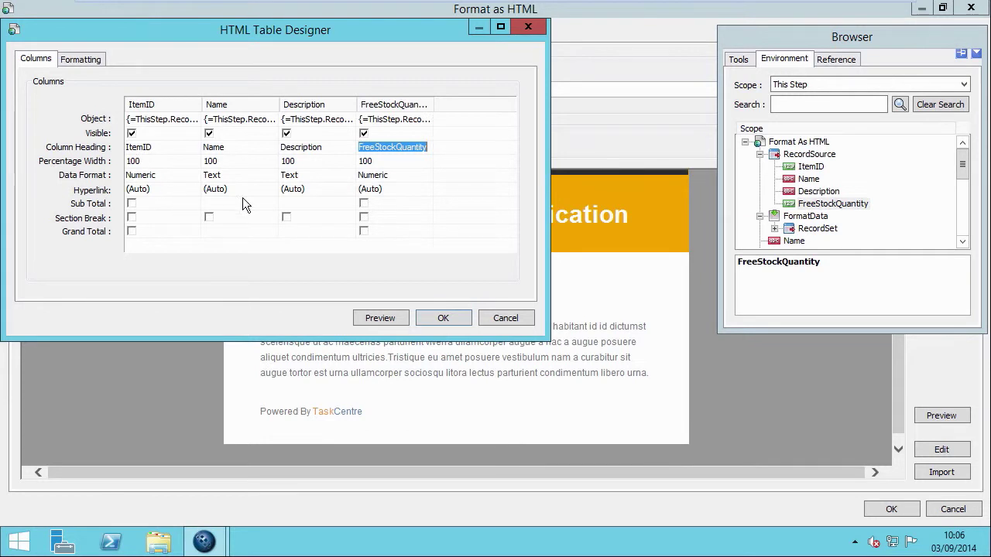
# Apply the Low Stock Table formatting profile, preview the table, and accept the design
pyautogui.click(93, 61)
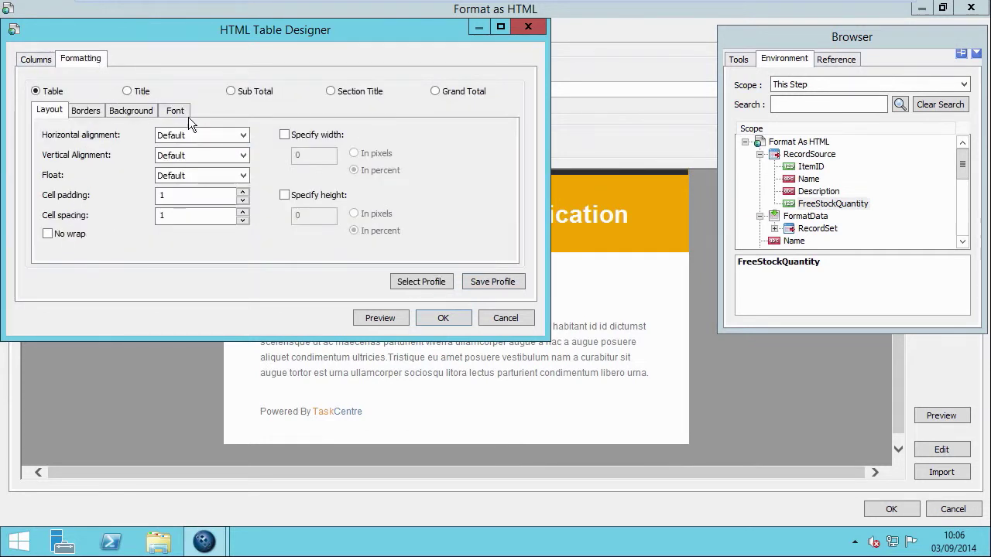
pyautogui.click(423, 285)
pyautogui.click(61, 92)
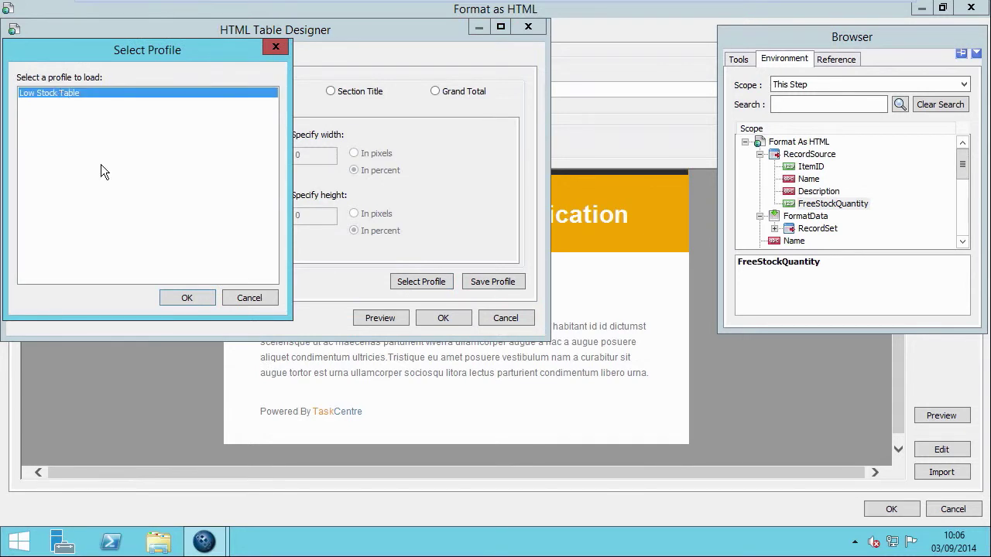
pyautogui.click(186, 298)
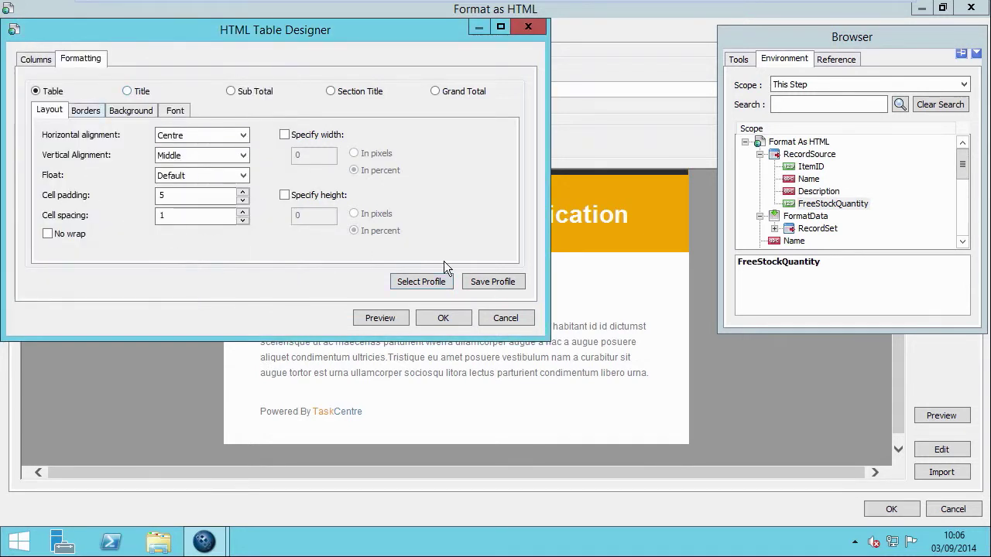
pyautogui.click(380, 318)
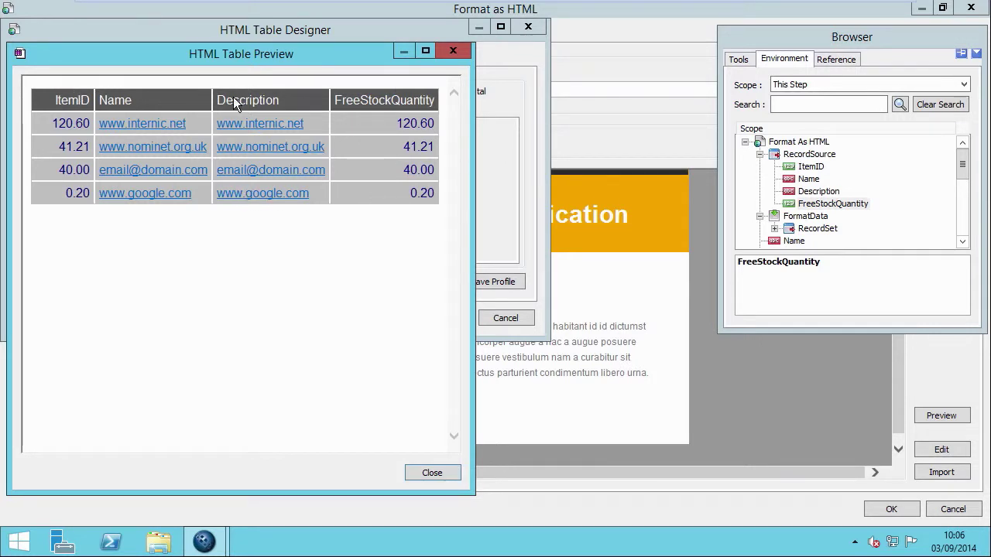
pyautogui.click(426, 473)
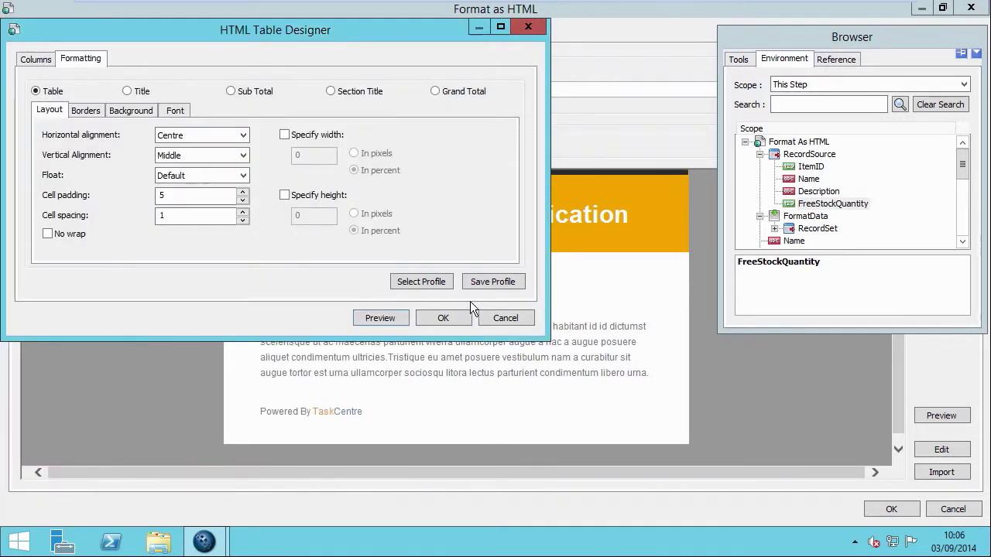
pyautogui.click(443, 319)
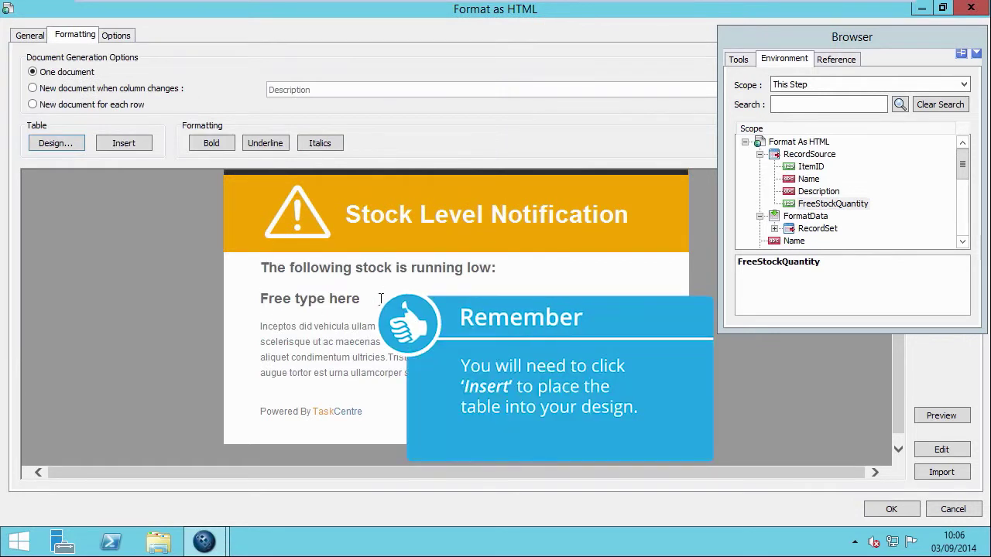
# Insert the table below 'Free type here' and save the Format As HTML settings
pyautogui.press('Return')
pyautogui.press('Return')
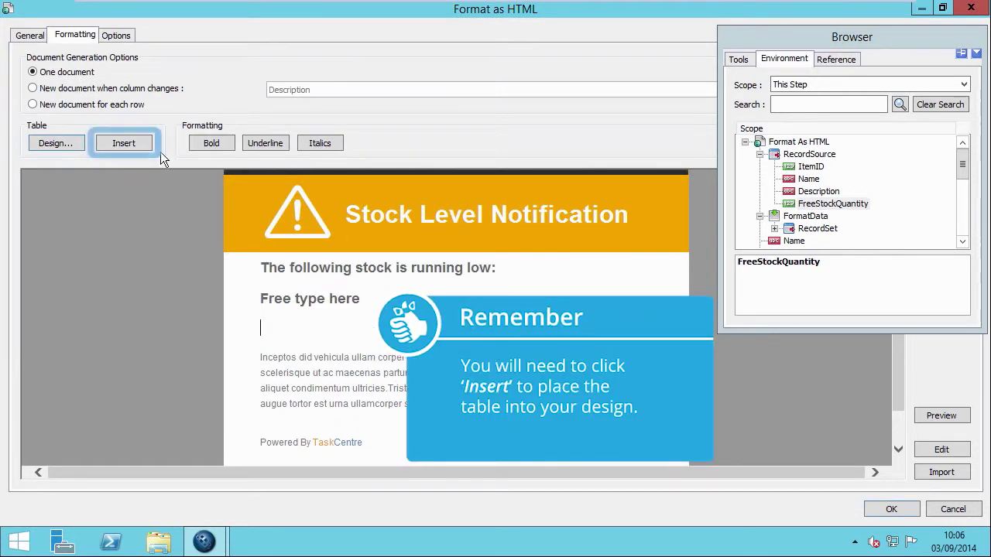
pyautogui.click(121, 146)
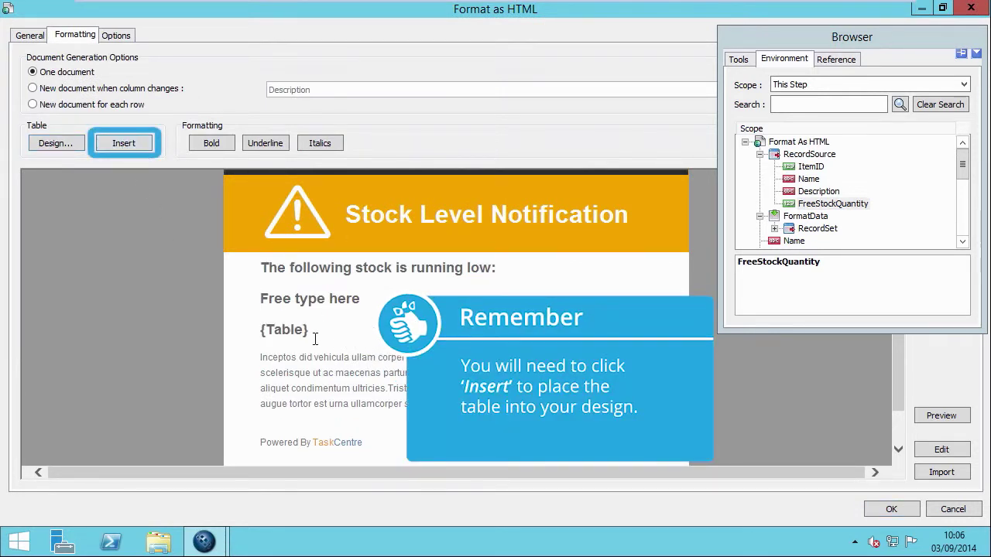
pyautogui.click(902, 512)
# Link Database Query to Format As HTML and add a Send Message (SMTP) step
pyautogui.moveTo(315, 209); pyautogui.dragTo(438, 227)
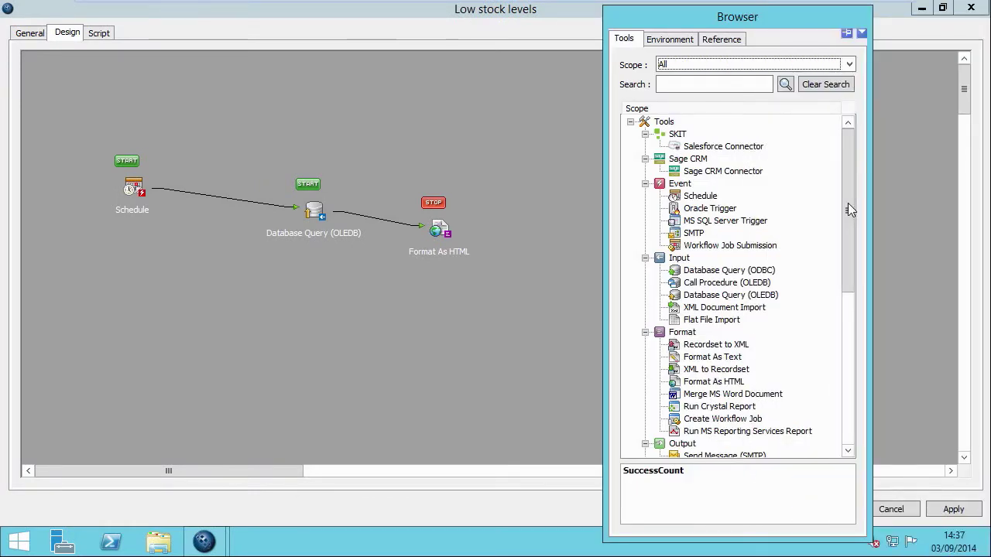
pyautogui.moveTo(848, 203); pyautogui.dragTo(844, 292)
pyautogui.moveTo(724, 272); pyautogui.dragTo(517, 251)
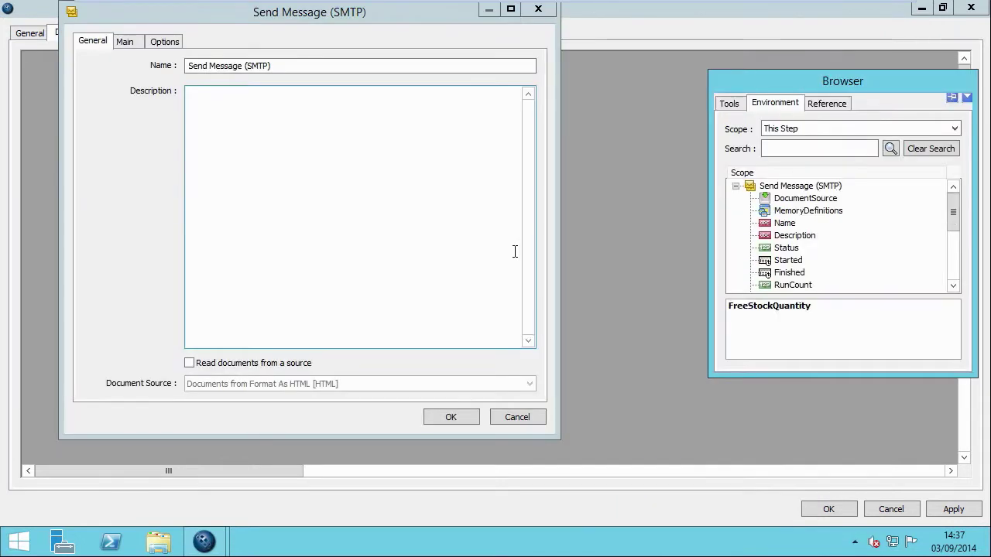
# Read message documents from a source and set a one-off demo sender address
pyautogui.click(190, 364)
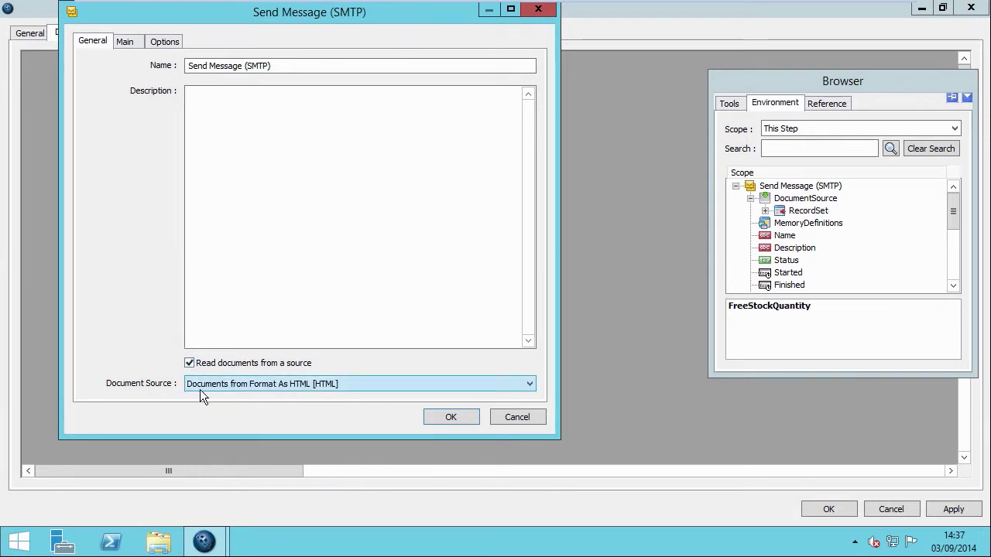
pyautogui.click(125, 41)
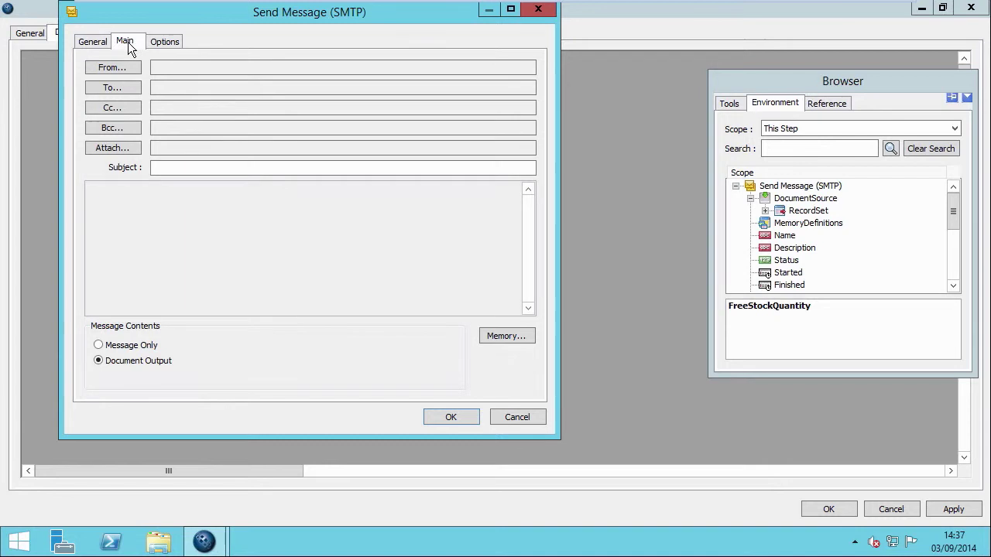
pyautogui.click(116, 69)
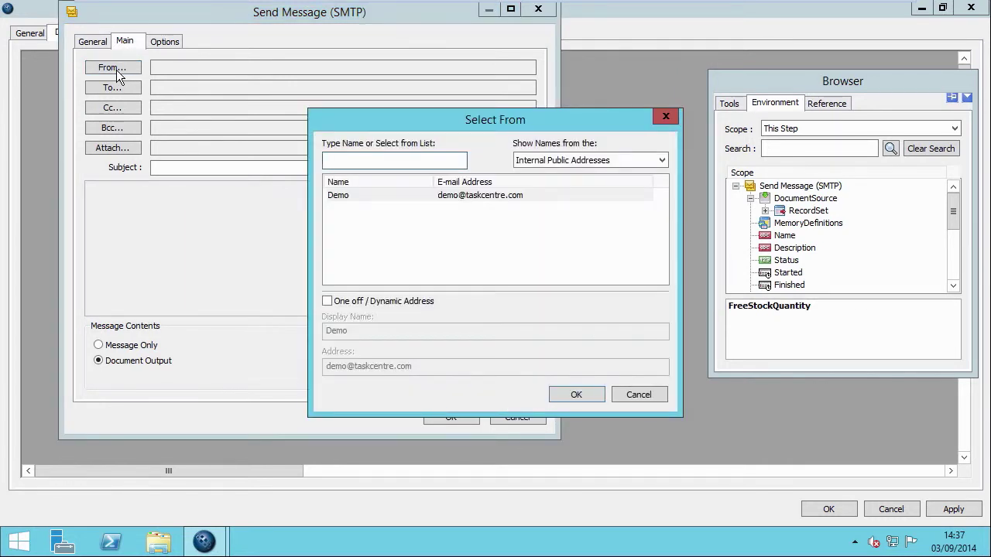
pyautogui.click(327, 302)
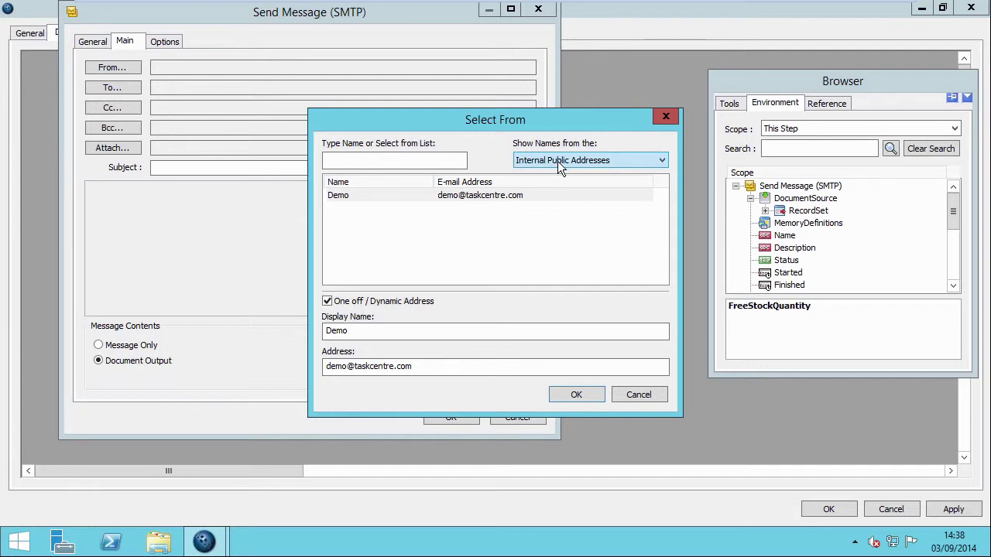
pyautogui.click(586, 396)
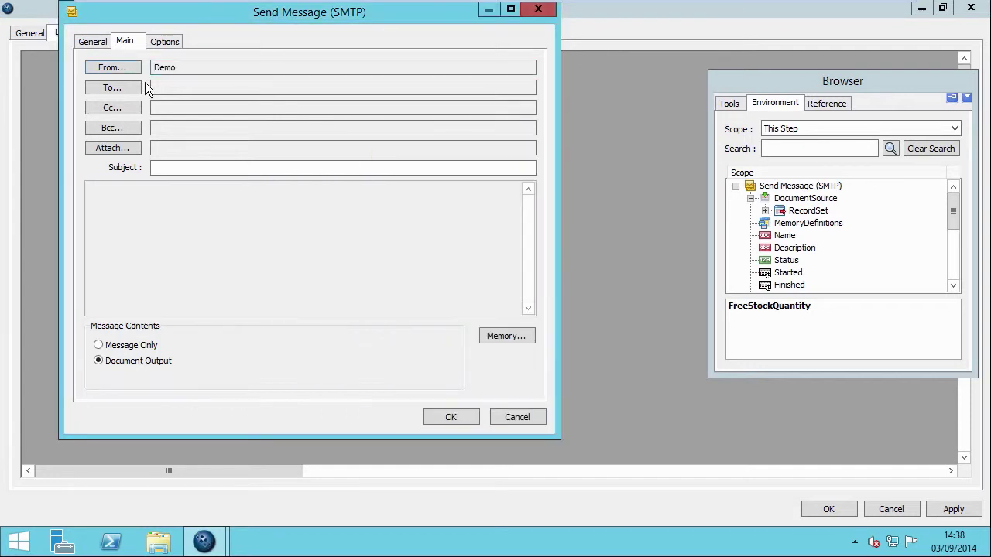
# Add the demo contact as To recipient and set subject 'Warning Low stock levels'
pyautogui.click(124, 89)
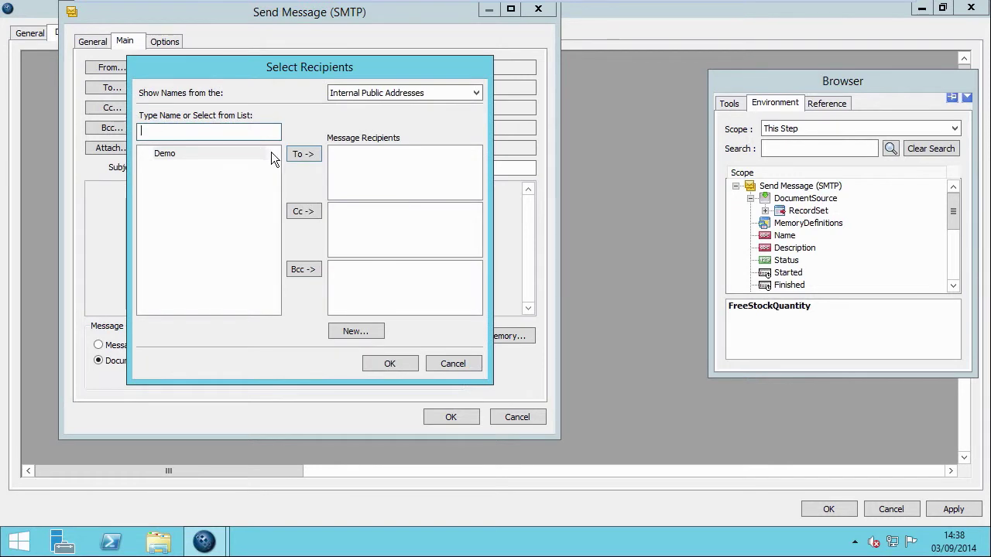
pyautogui.click(308, 153)
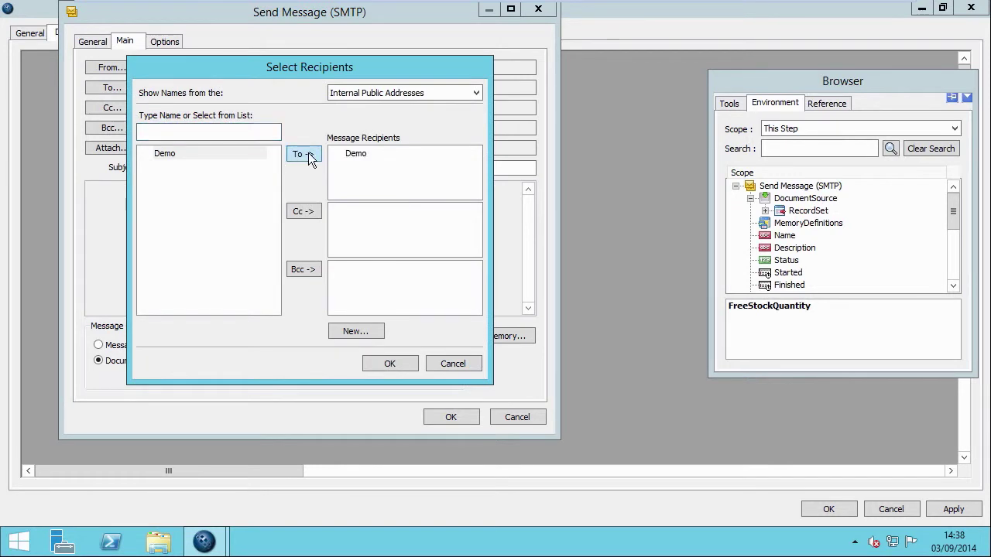
pyautogui.click(391, 364)
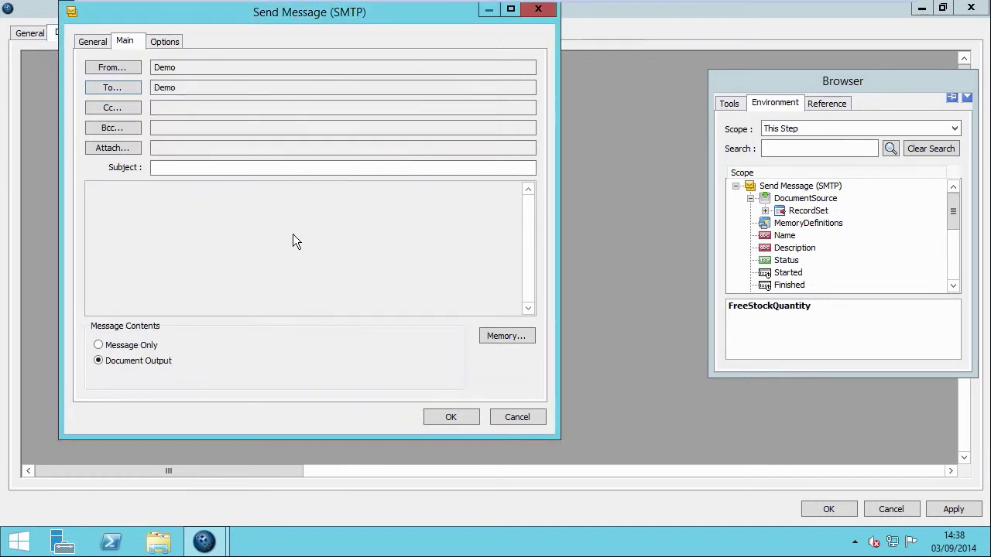
pyautogui.click(174, 167)
pyautogui.write('Warning Low stock levels')
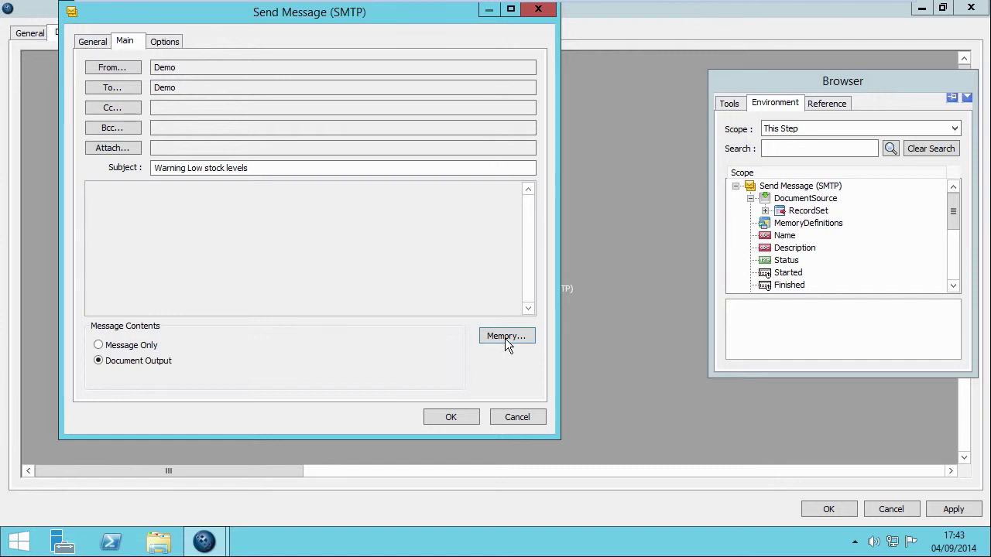
# Add an Internal Memory to Send Message that memorises ItemID as its key, then save the step
pyautogui.click(505, 338)
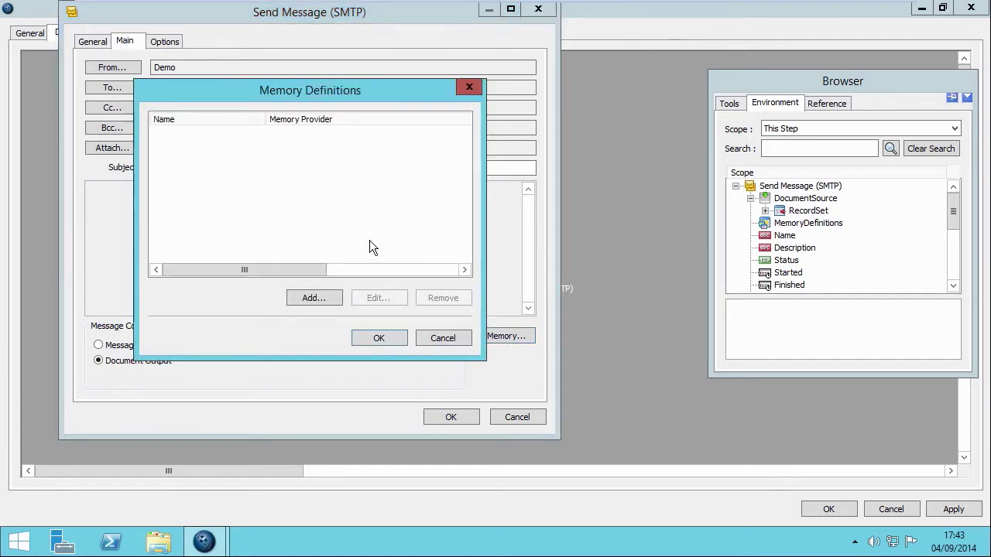
pyautogui.click(321, 305)
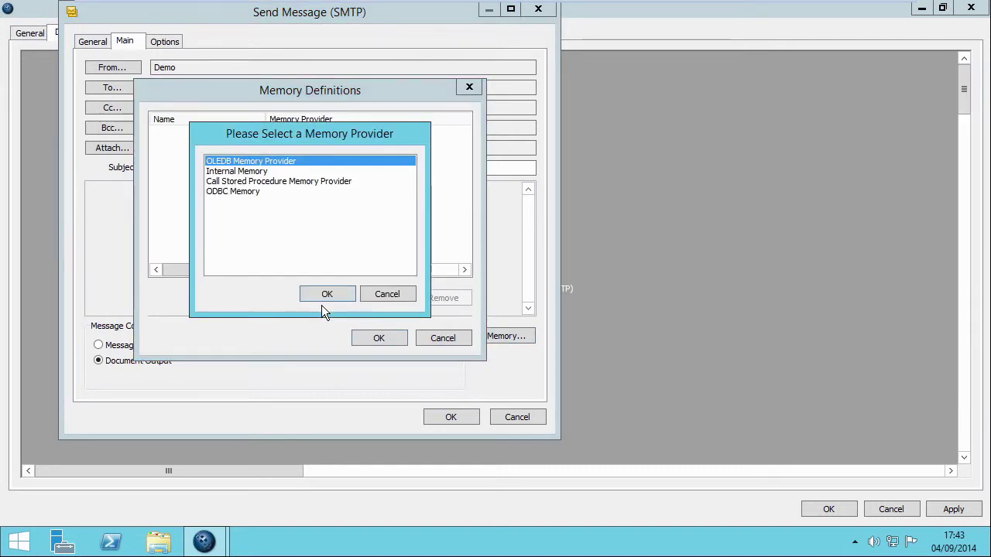
pyautogui.doubleClick(245, 172)
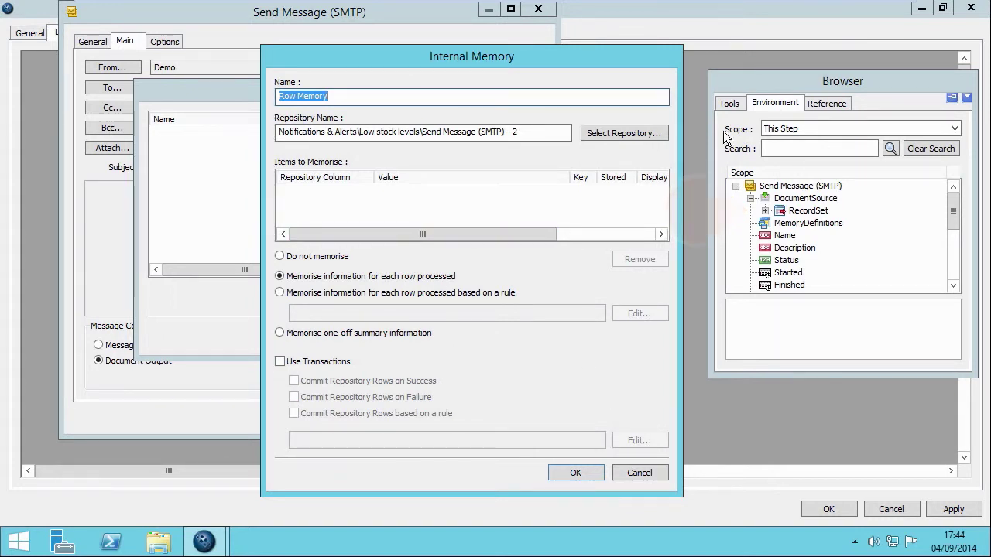
pyautogui.click(765, 210)
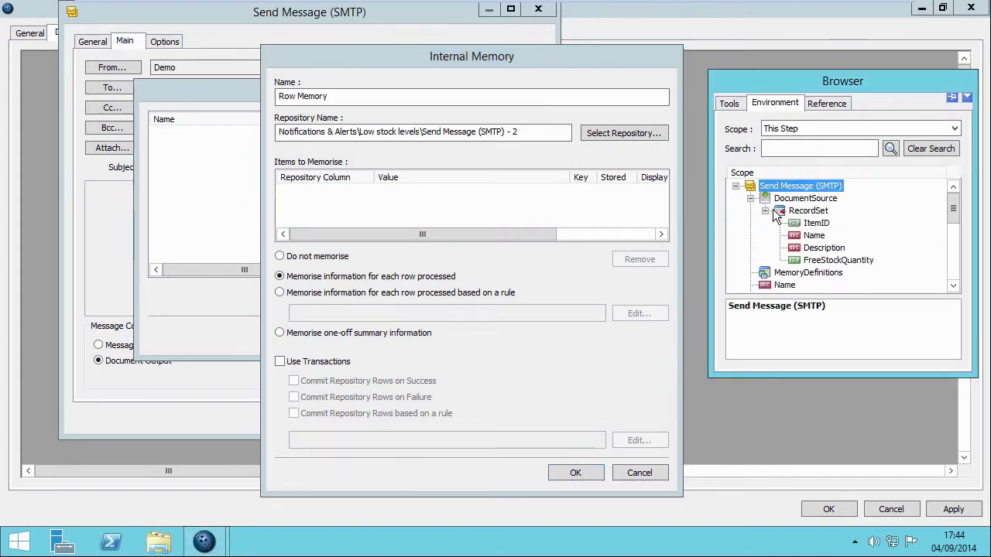
pyautogui.moveTo(813, 224); pyautogui.dragTo(365, 192)
pyautogui.click(583, 196)
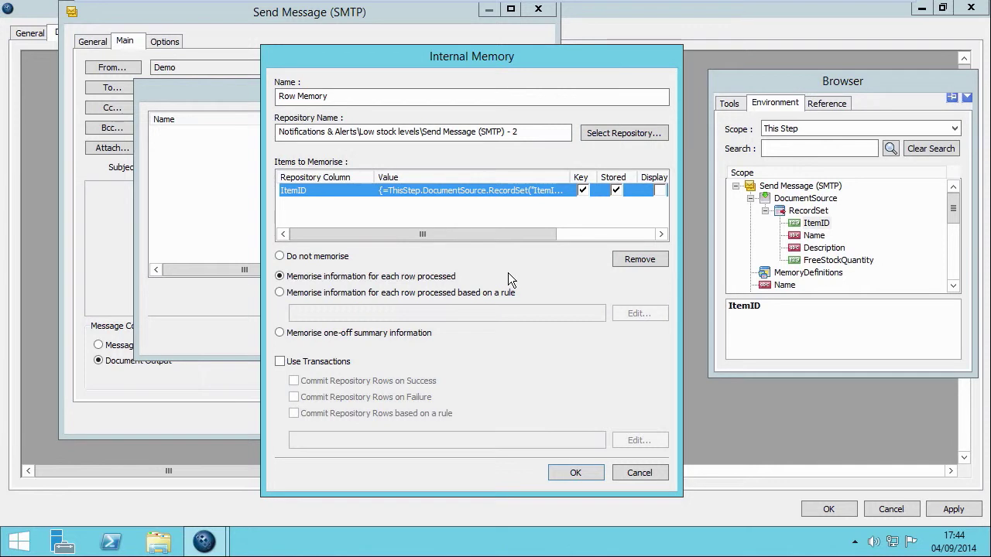
pyautogui.click(576, 472)
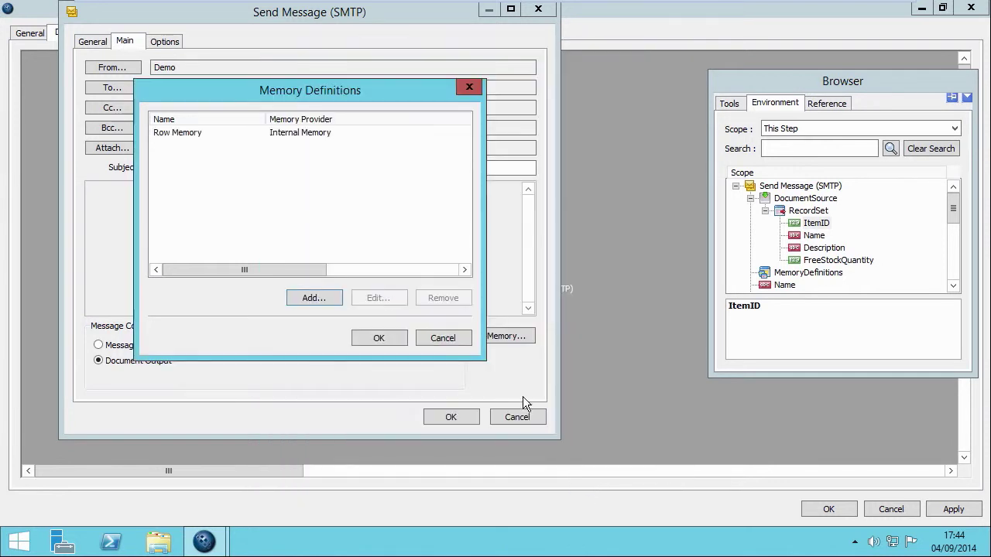
pyautogui.click(395, 341)
pyautogui.click(446, 418)
# Connect Format As HTML to Send Message (SMTP)
pyautogui.moveTo(436, 230); pyautogui.dragTo(531, 261)
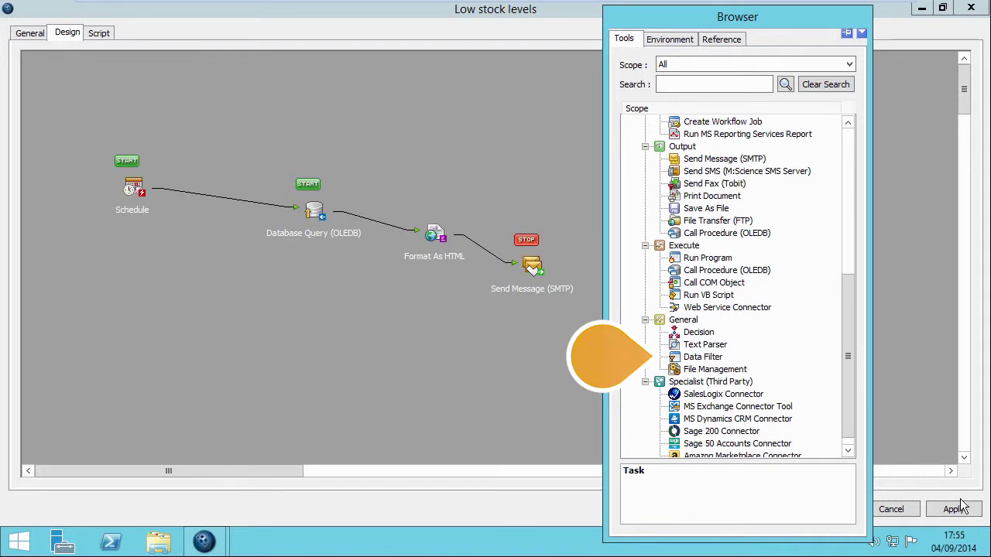
# Place a Data Filter step on the task canvas
pyautogui.moveTo(709, 358); pyautogui.dragTo(377, 297)
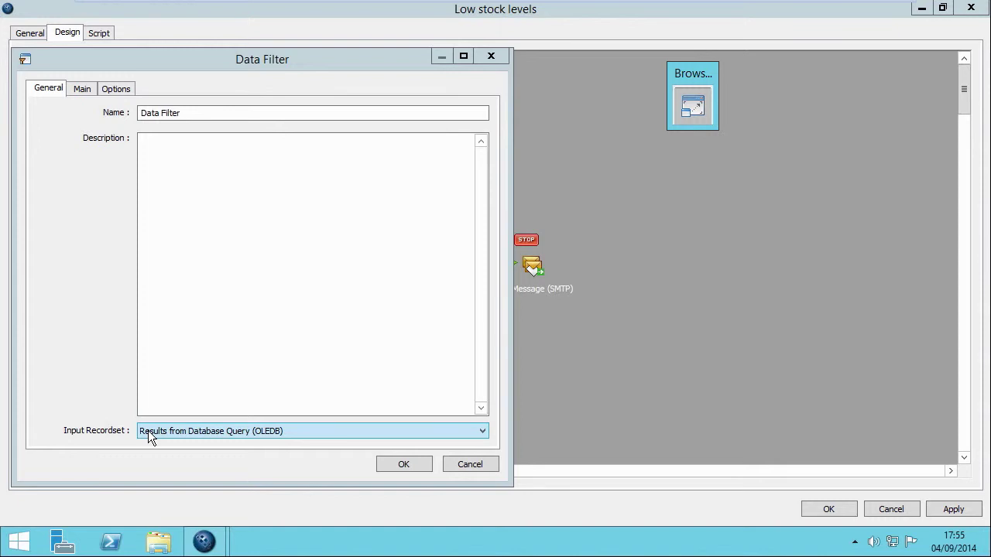
# Add a Repository Filter using the Send Message (SMTP) - 2 repository
pyautogui.click(84, 89)
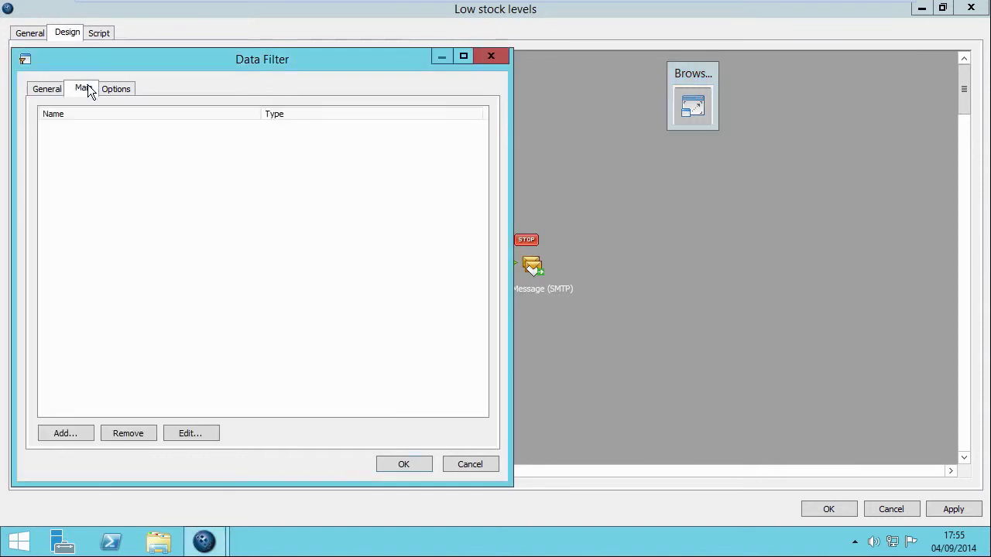
pyautogui.click(76, 436)
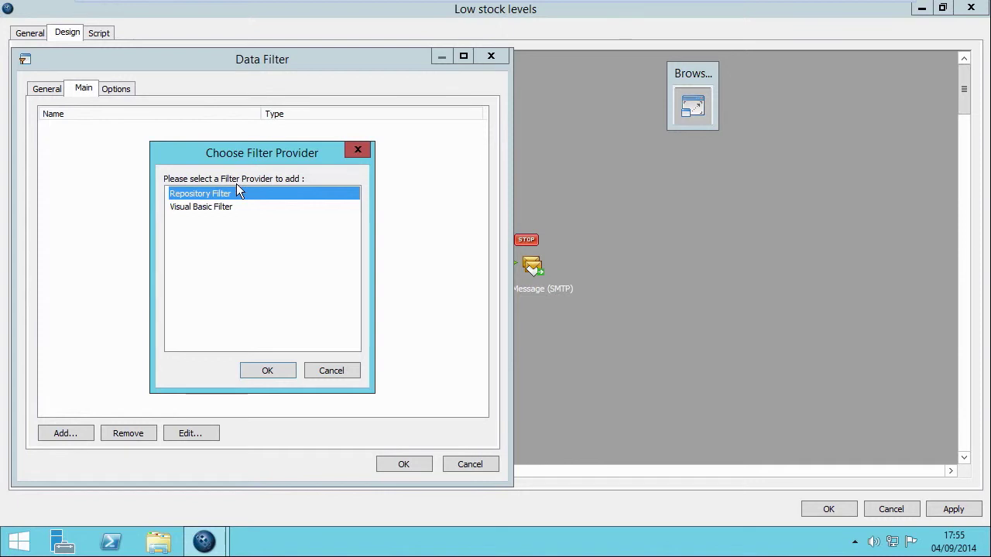
pyautogui.click(273, 369)
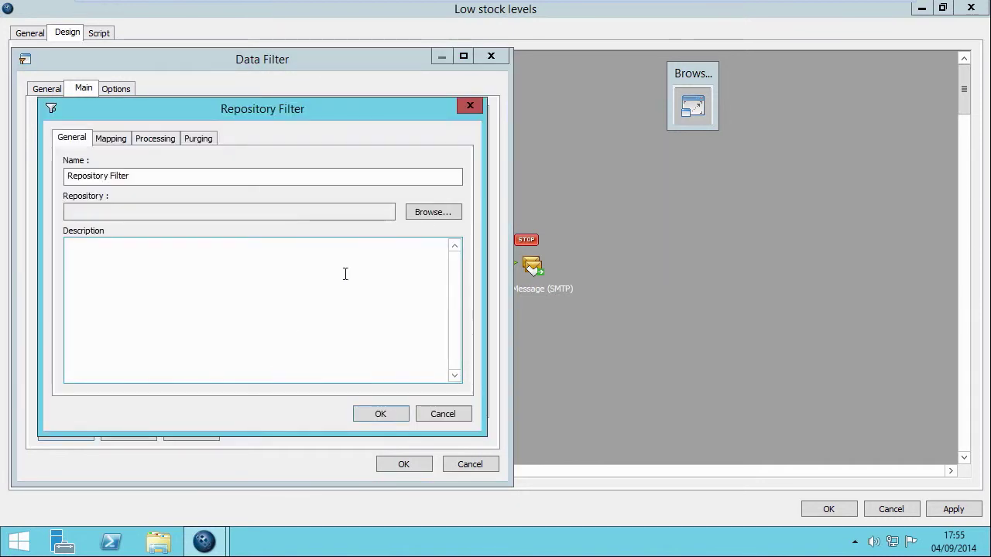
pyautogui.click(456, 211)
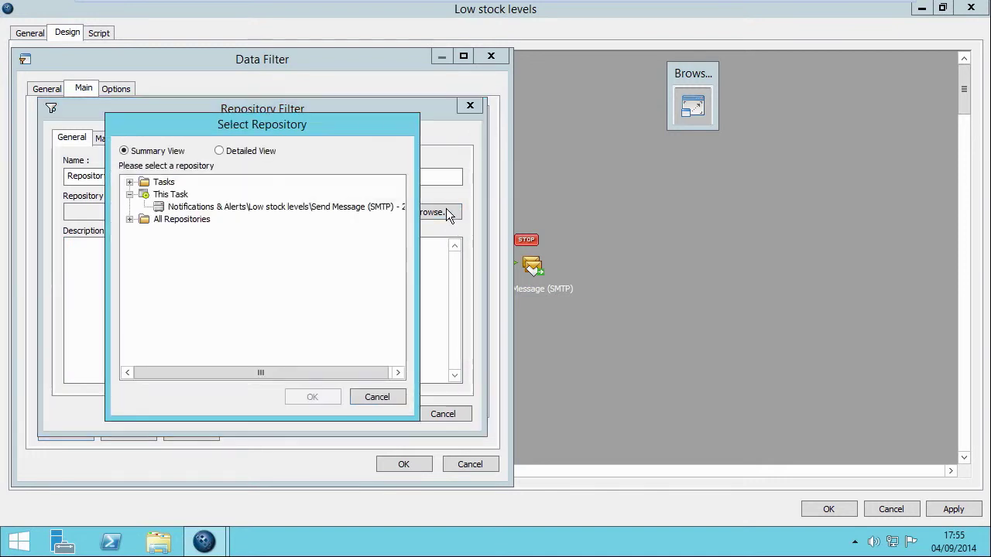
pyautogui.click(281, 212)
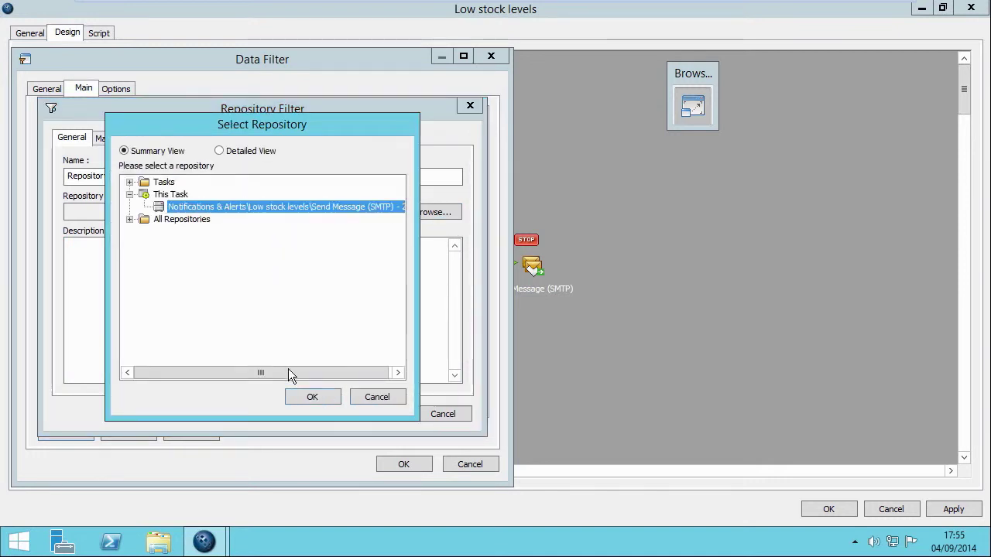
pyautogui.click(310, 396)
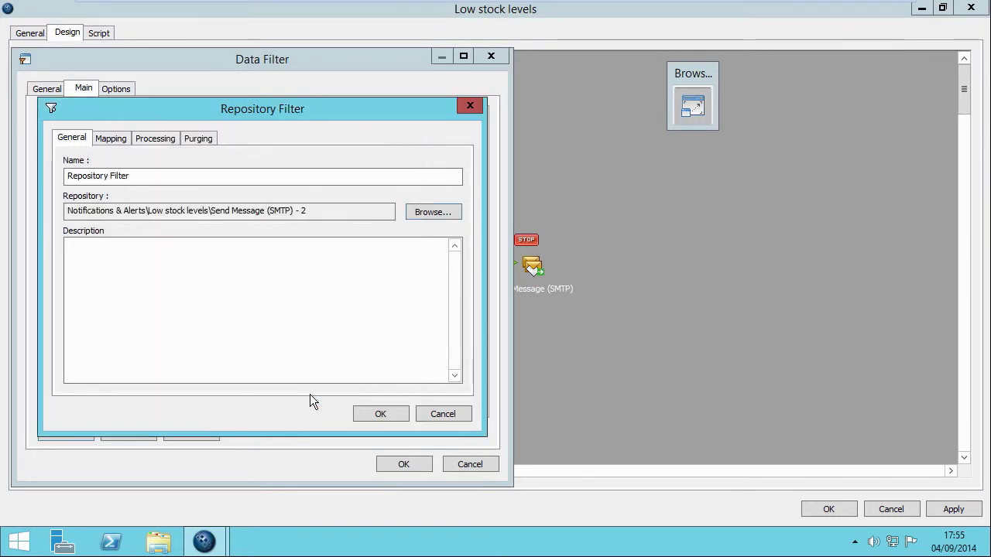
# Set the repository filter to process only new rows, and save the Data Filter
pyautogui.click(113, 140)
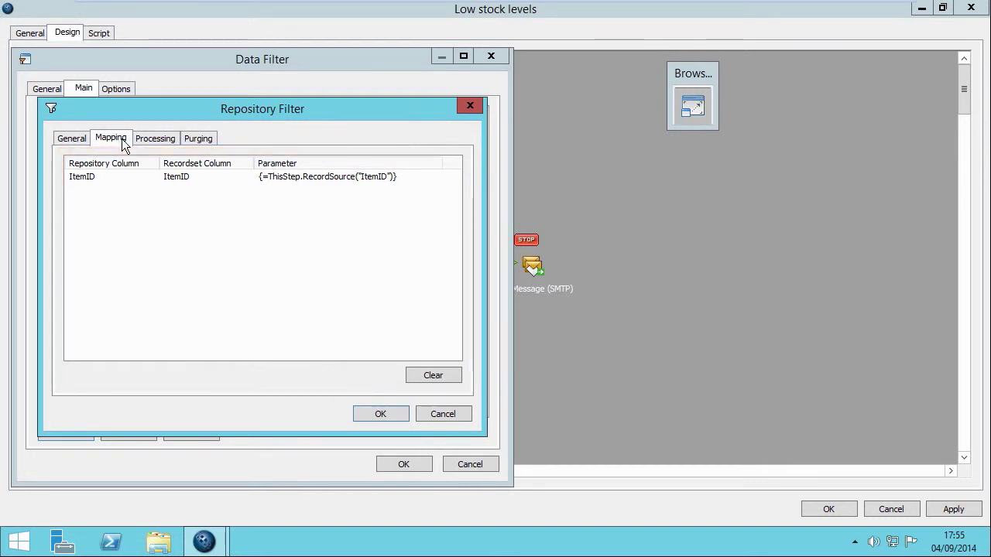
pyautogui.click(170, 141)
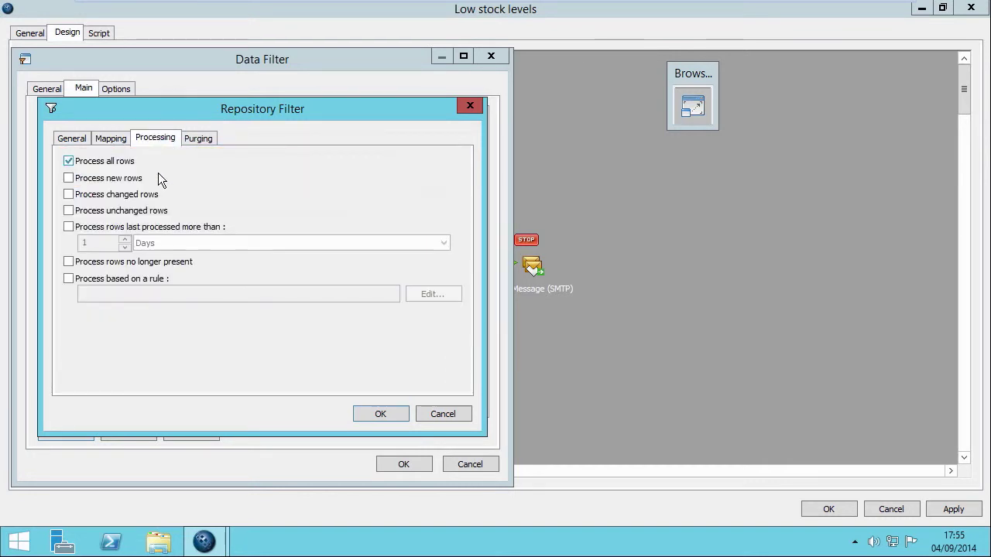
pyautogui.click(69, 179)
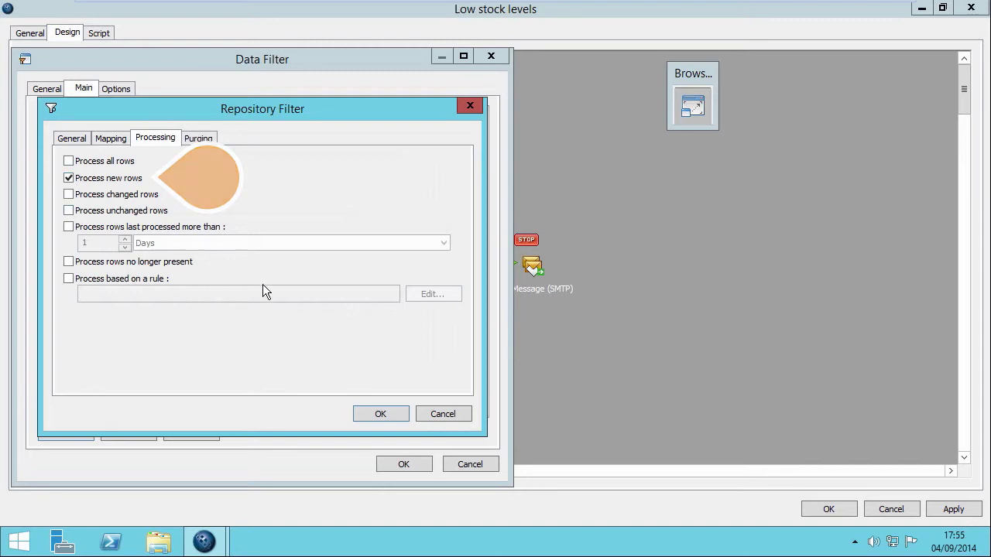
pyautogui.click(380, 414)
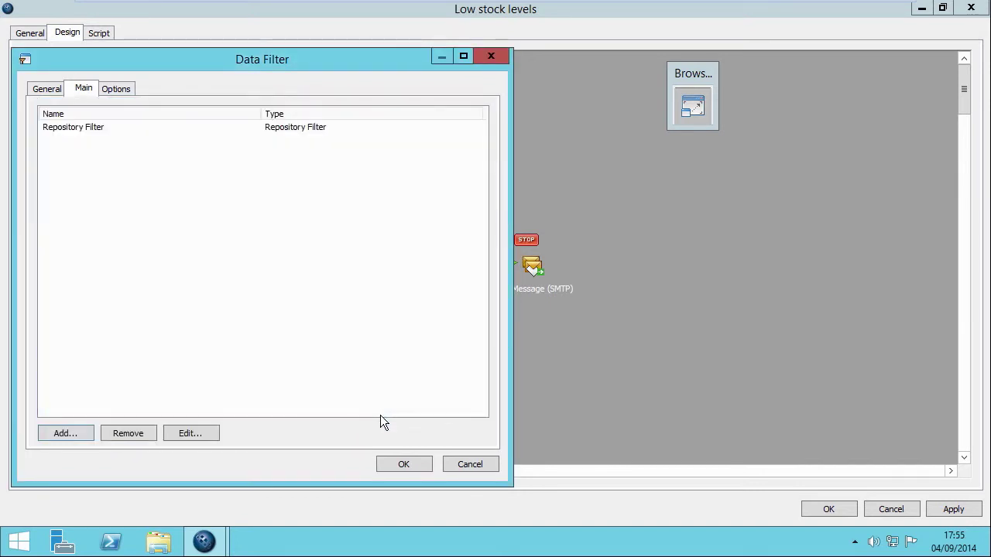
pyautogui.click(406, 463)
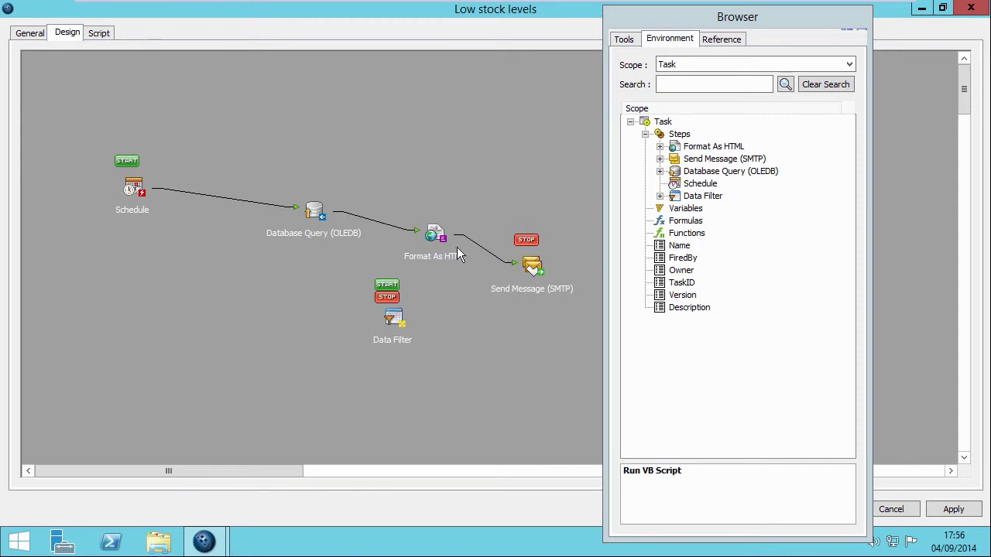
# Replace the Database Query–Format As HTML link with a Database Query to Data Filter link
pyautogui.rightClick(387, 230)
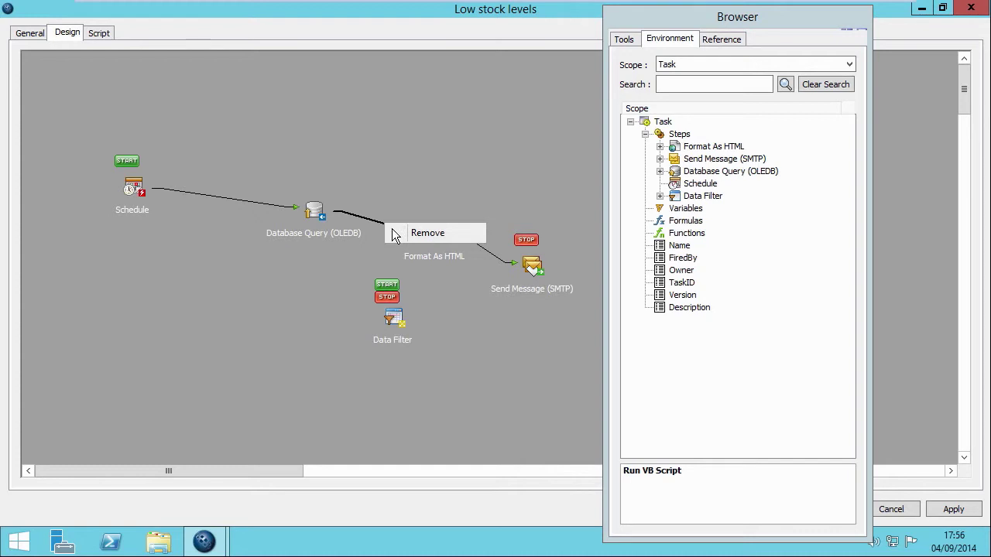
pyautogui.click(431, 233)
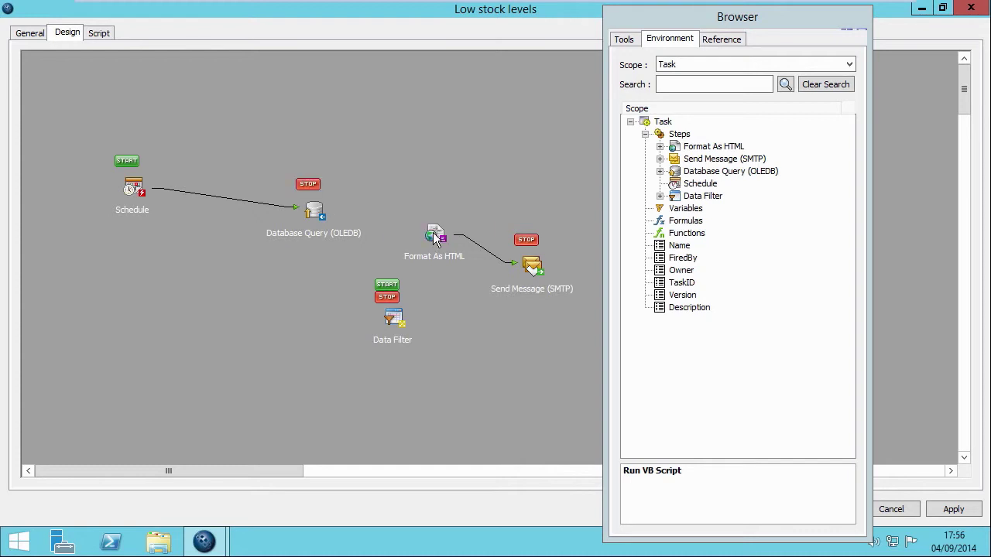
pyautogui.moveTo(308, 213); pyautogui.dragTo(435, 253)
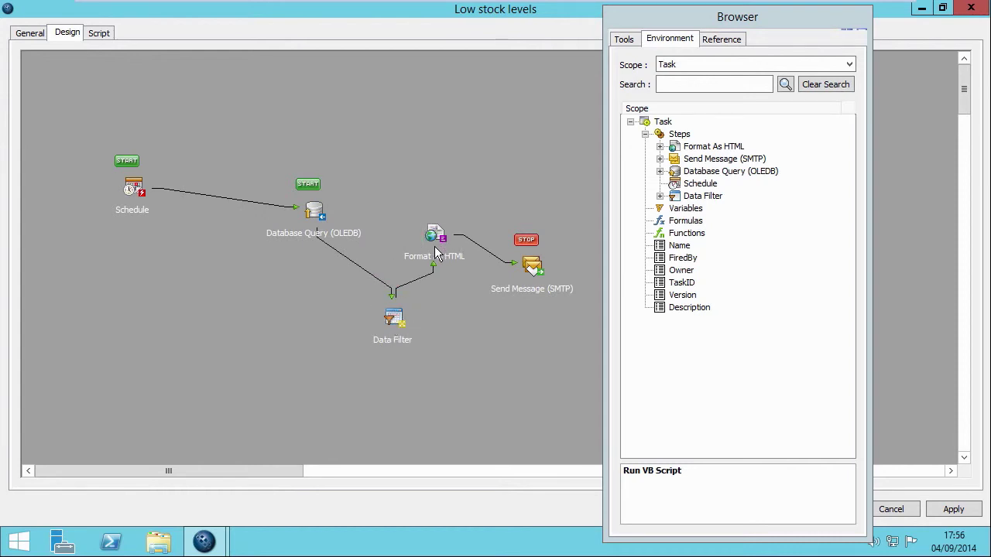
pyautogui.doubleClick(439, 239)
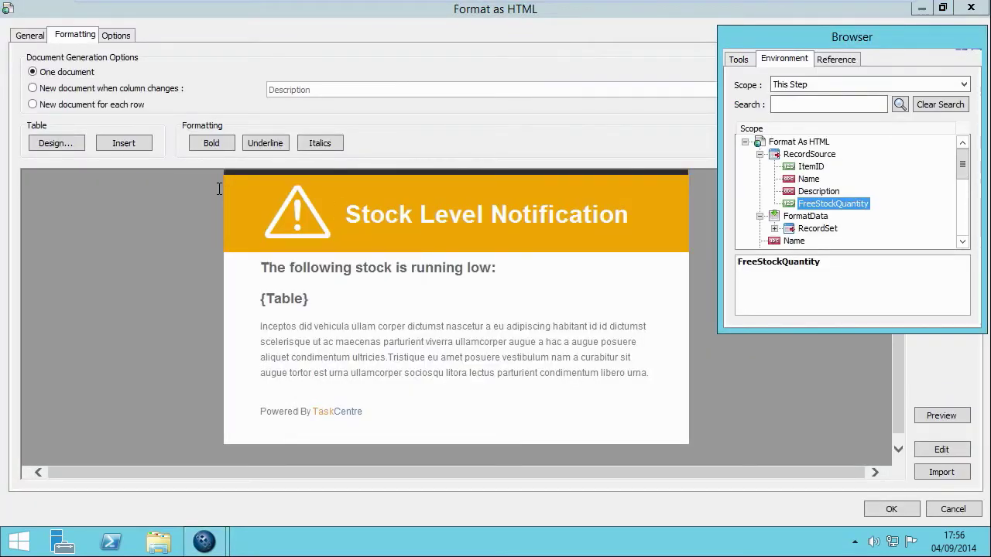
# Set Format As HTML's Input Recordset to 'Results from Data Filter' and save
pyautogui.click(31, 37)
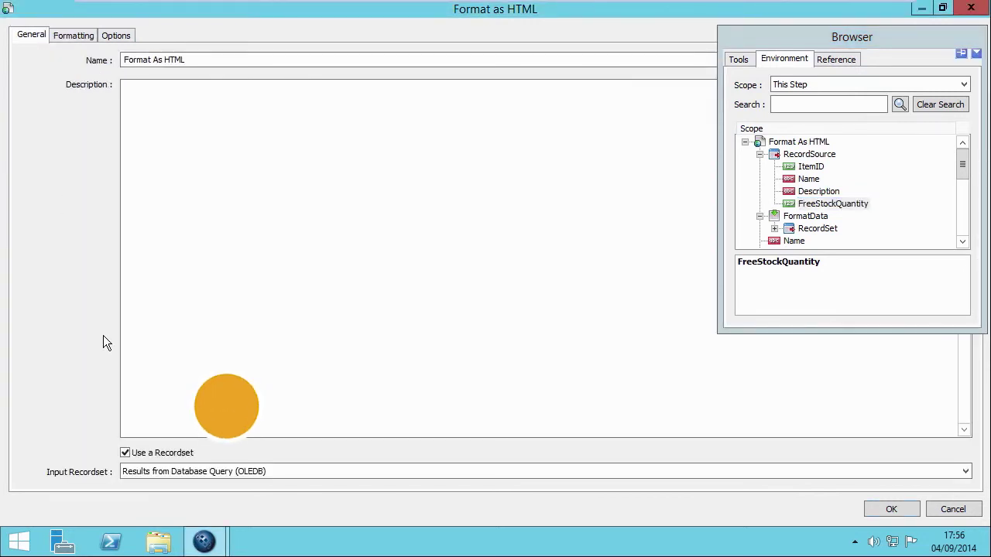
pyautogui.click(148, 471)
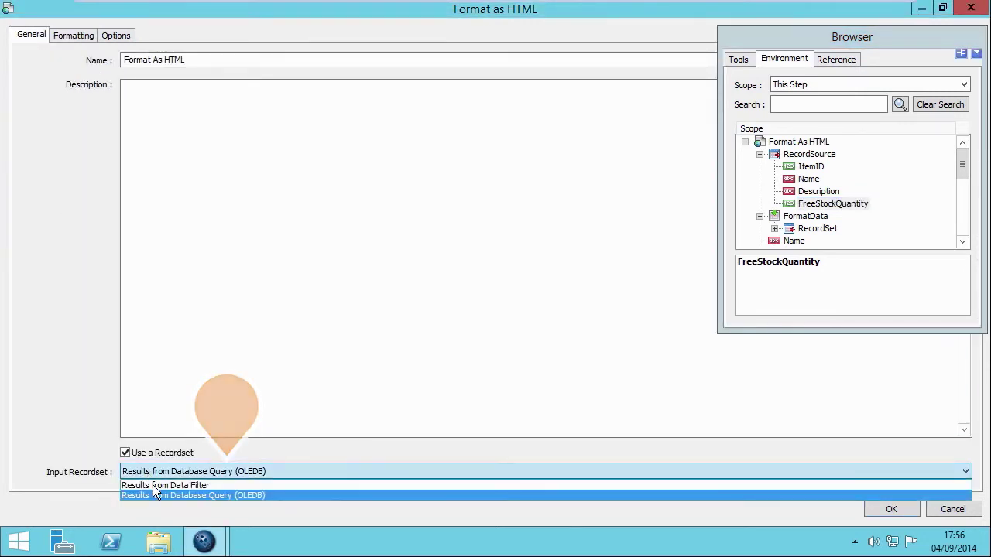
pyautogui.click(155, 486)
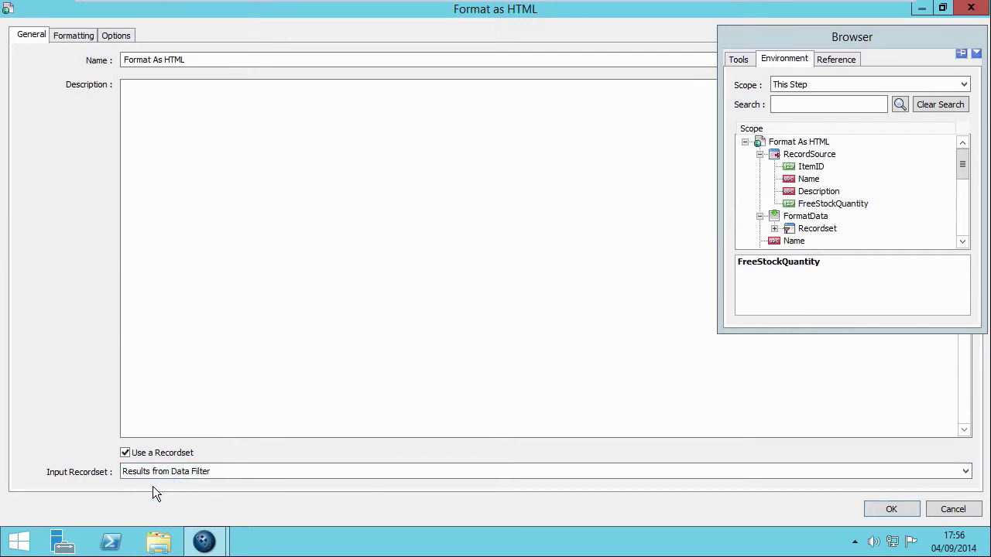
pyautogui.click(902, 509)
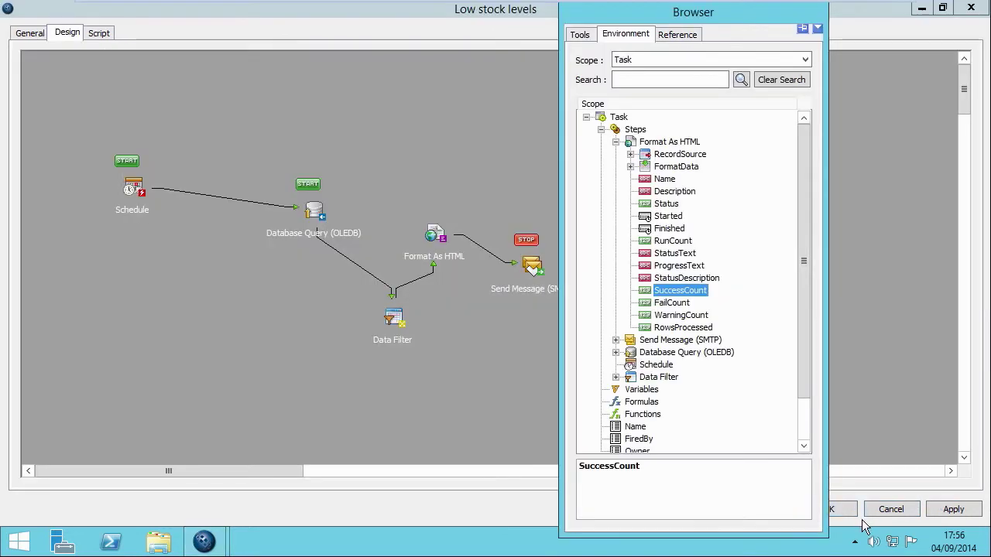